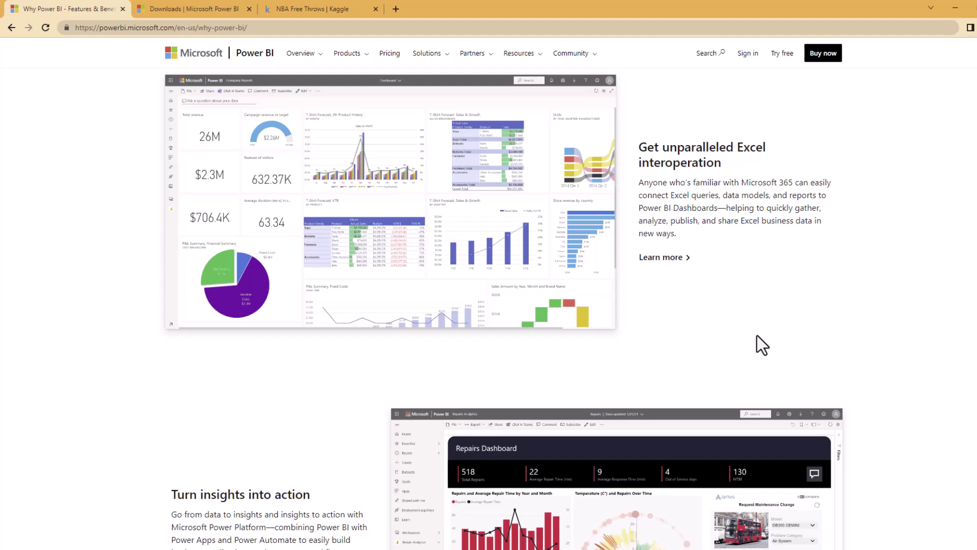
pyautogui.scroll(-5, 757, 336)
pyautogui.scroll(-3, 757, 336)
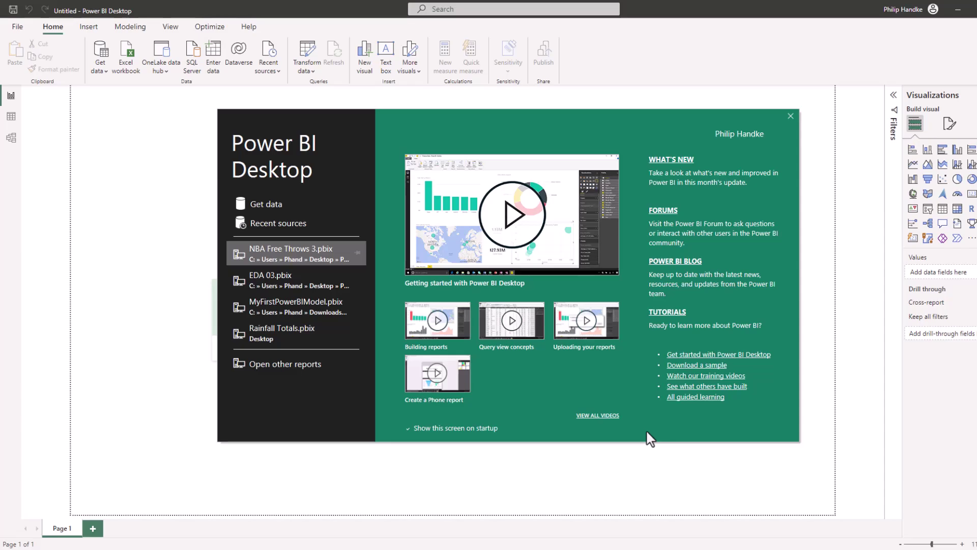
# Import the free_throws CSV file from the archive folder as a text/CSV source and open it for transformation in Power Query Editor.
pyautogui.click(791, 116)
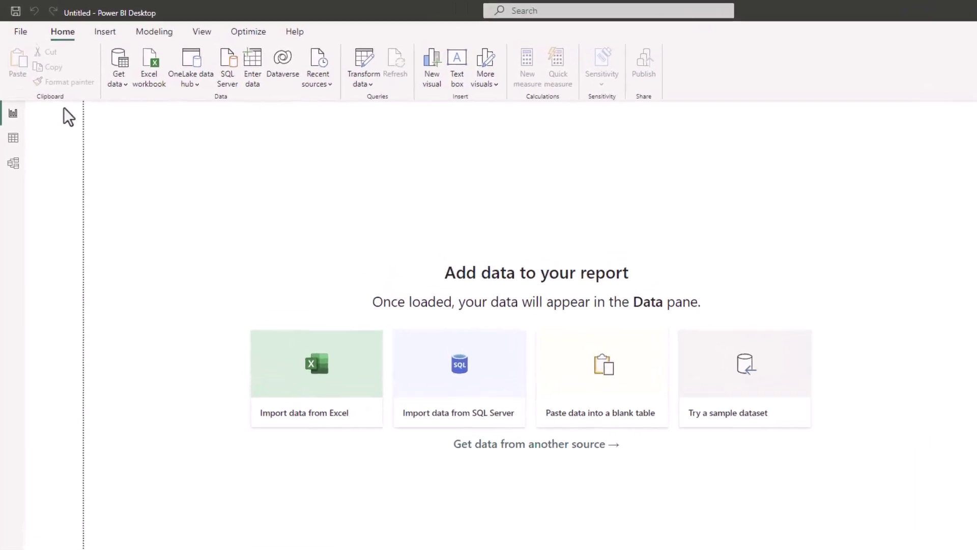
pyautogui.click(169, 121)
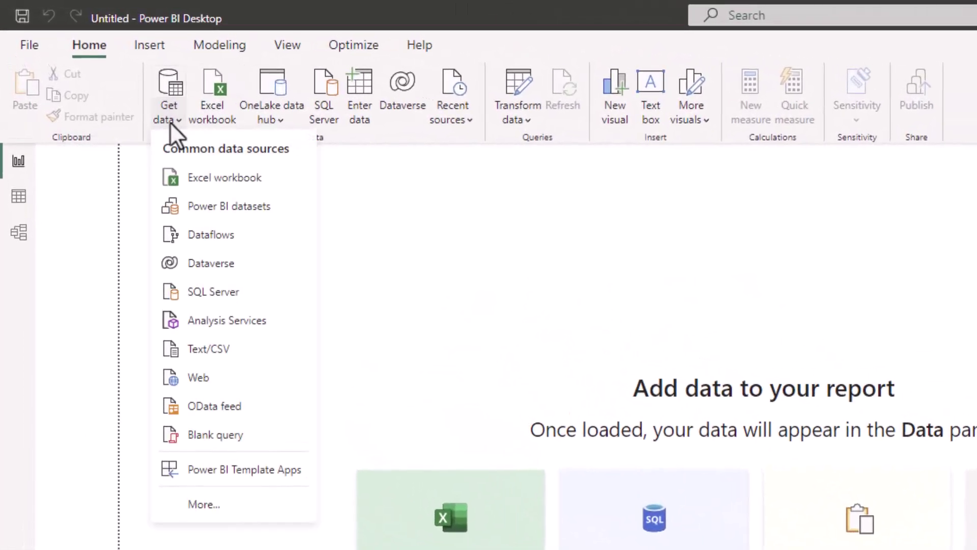
pyautogui.click(217, 349)
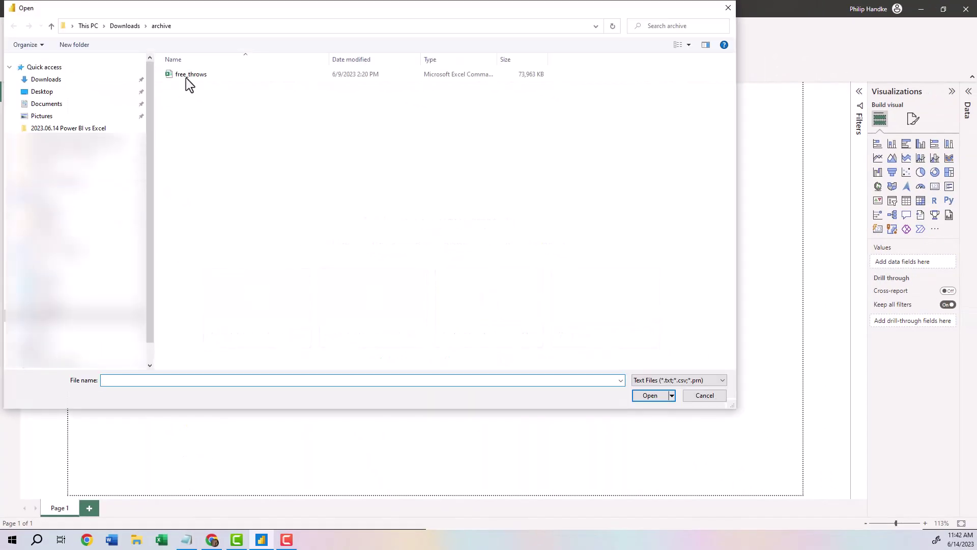
pyautogui.click(189, 74)
pyautogui.click(640, 398)
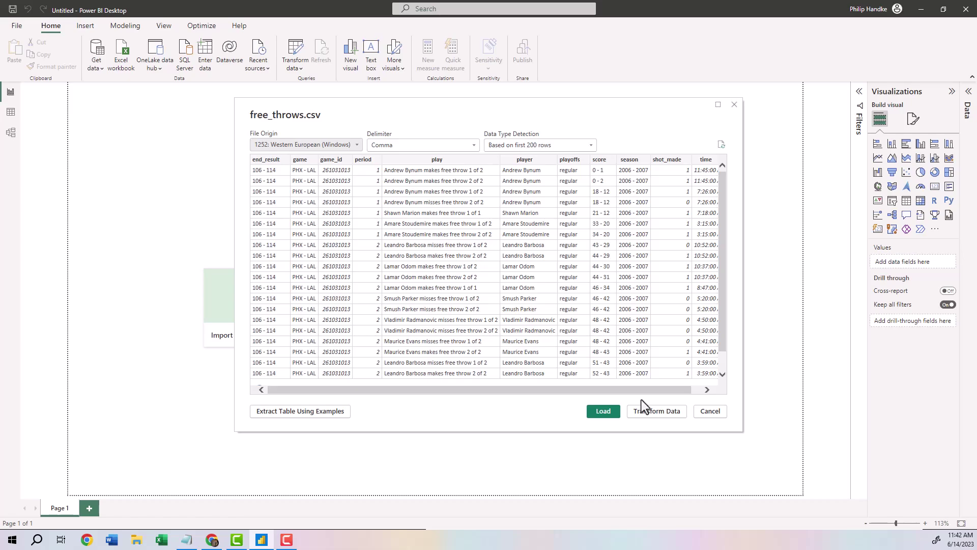
pyautogui.click(646, 415)
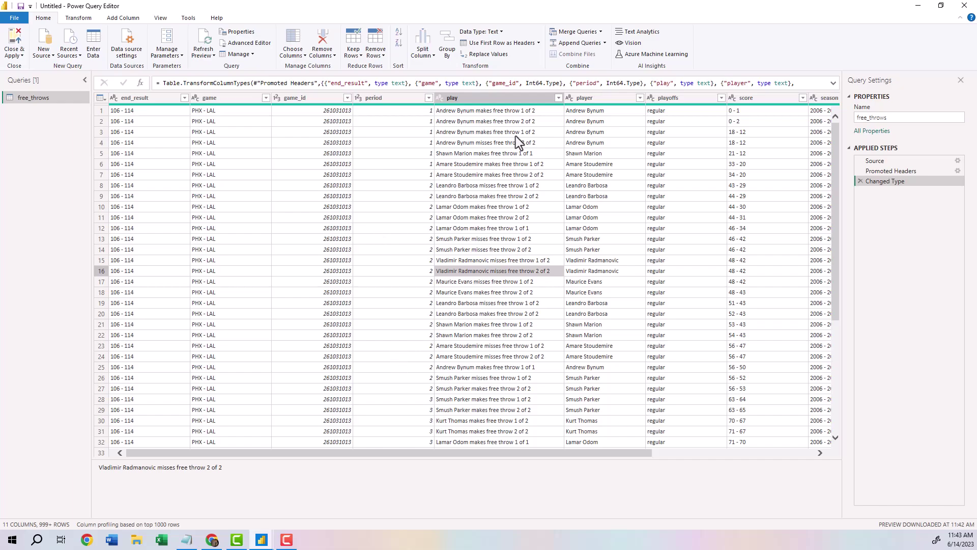
# Keep only the player, season and shot_made columns, removing all other columns from the query.
pyautogui.click(598, 98)
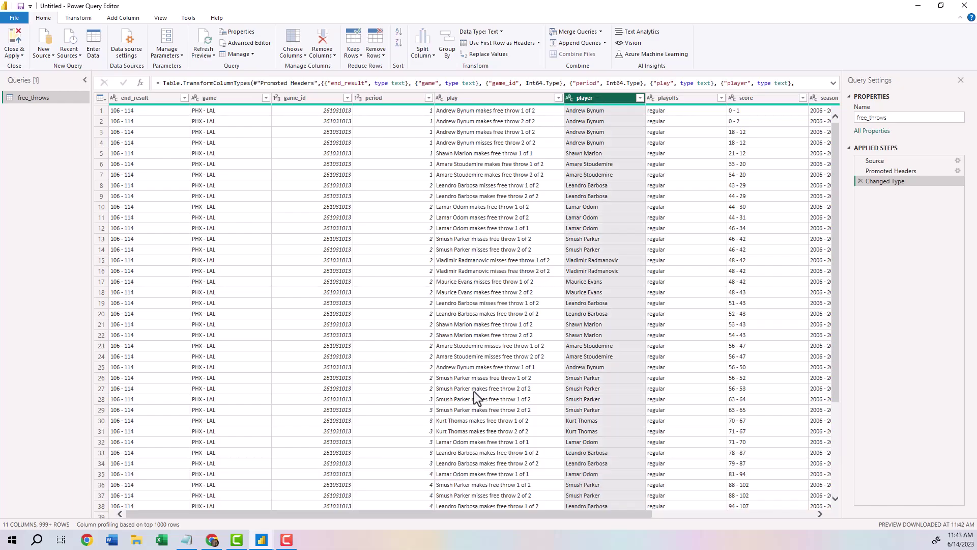
pyautogui.moveTo(496, 515); pyautogui.dragTo(678, 519)
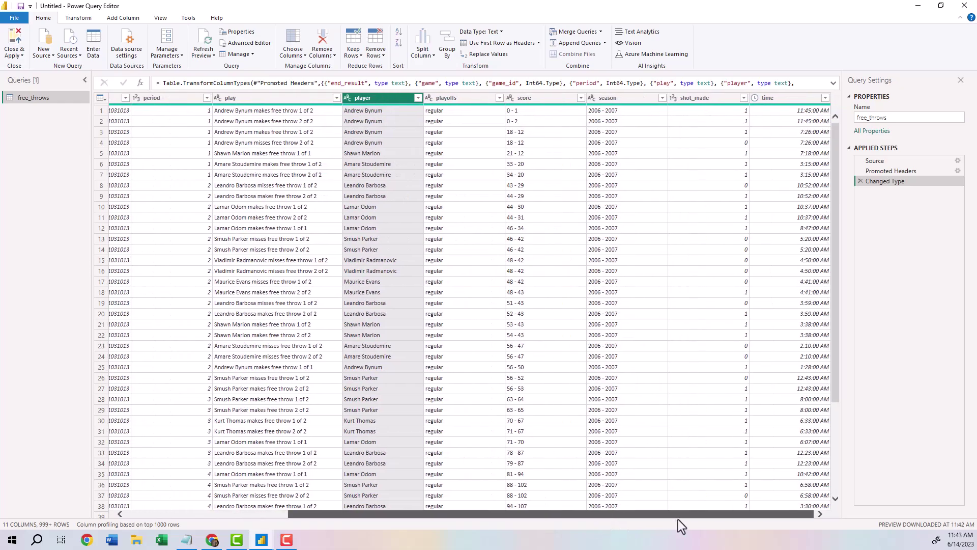
pyautogui.keyDown('ctrl'); pyautogui.click(624, 100); pyautogui.keyUp('ctrl')
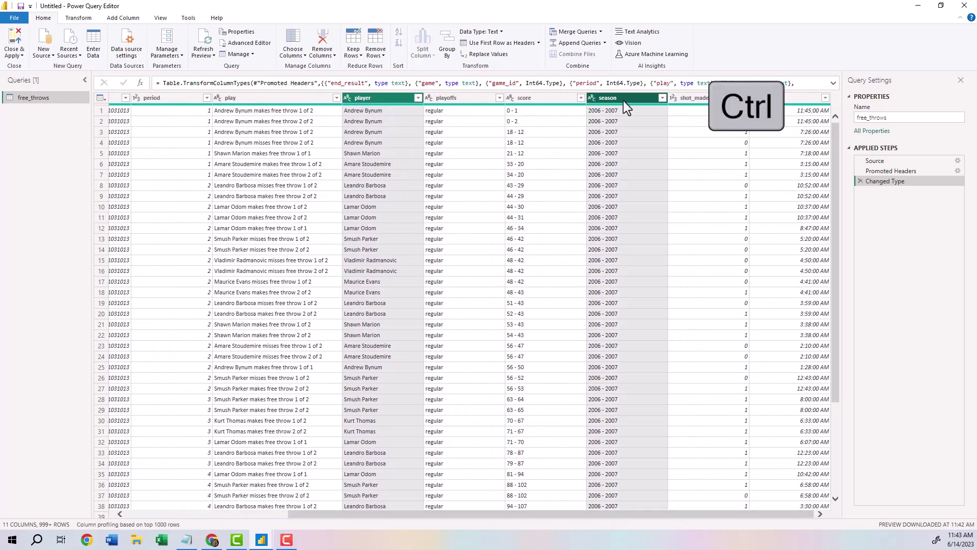
pyautogui.keyDown('ctrl'); pyautogui.click(685, 99); pyautogui.keyUp('ctrl')
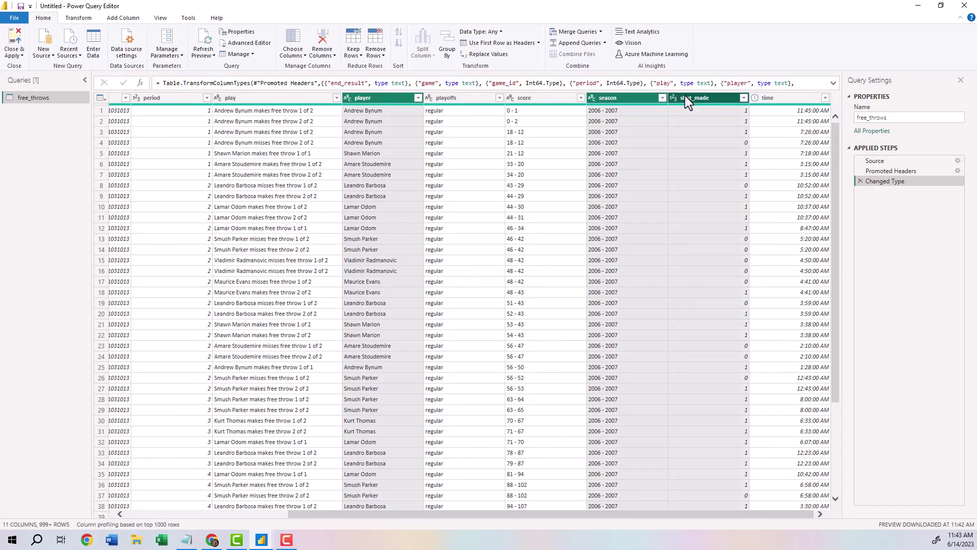
pyautogui.rightClick(685, 95)
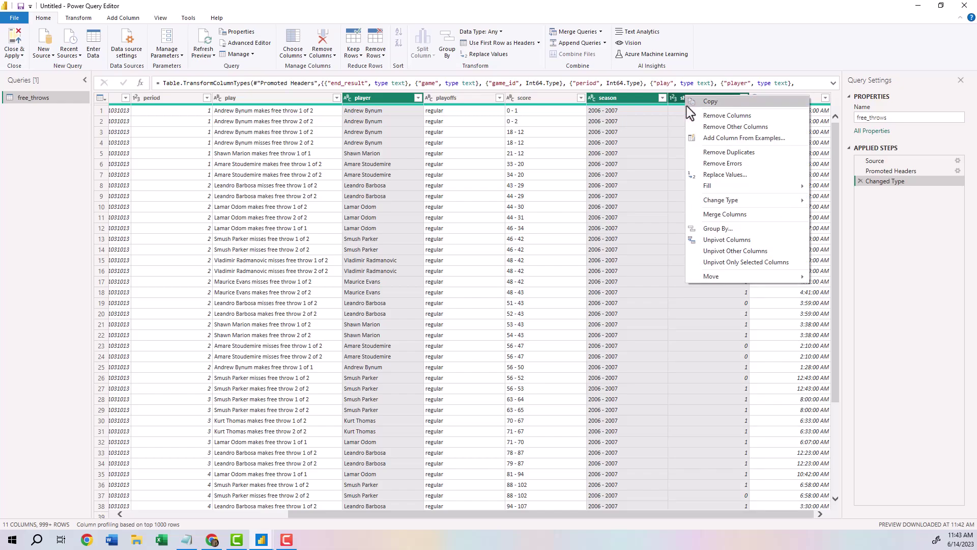
pyautogui.click(704, 128)
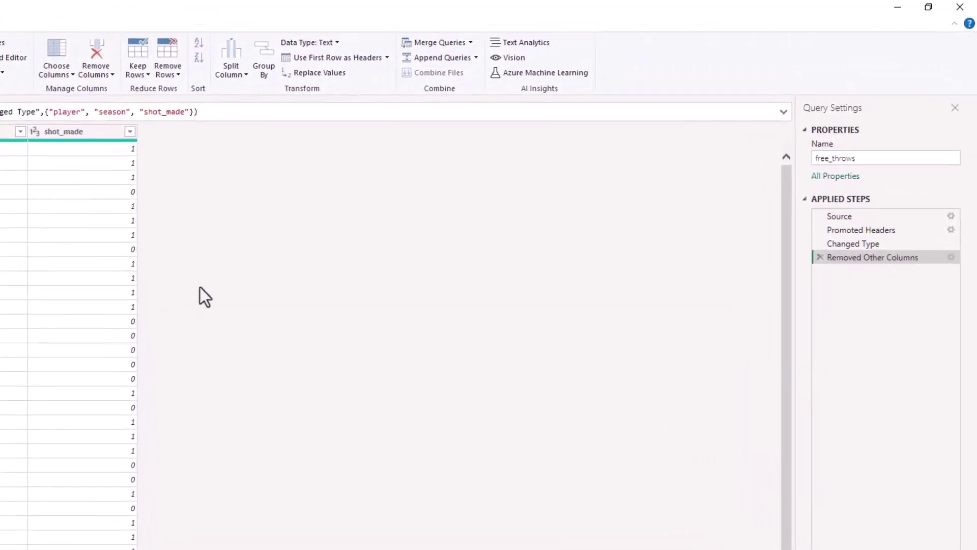
# Rename the query as fFree_Throws.
pyautogui.moveTo(857, 119); pyautogui.dragTo(865, 119)
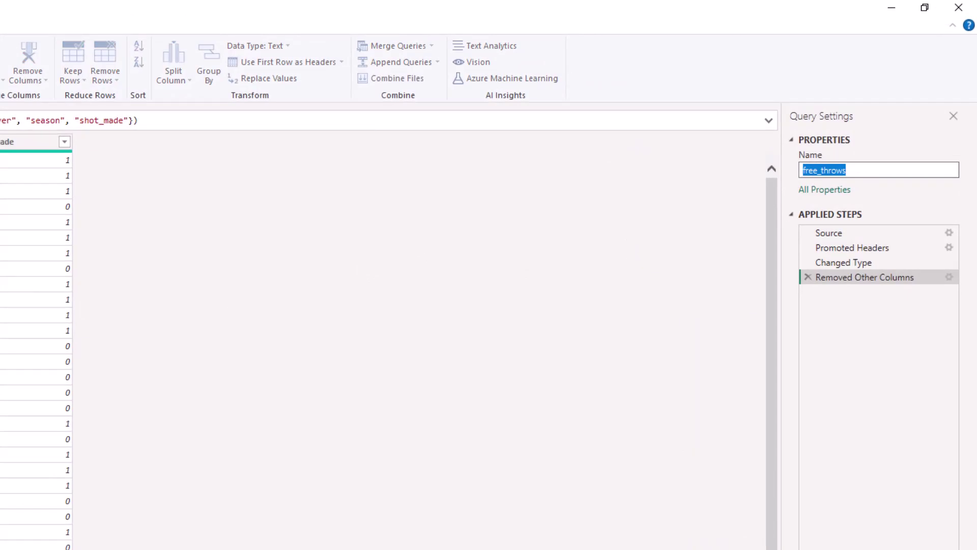
pyautogui.write('f')
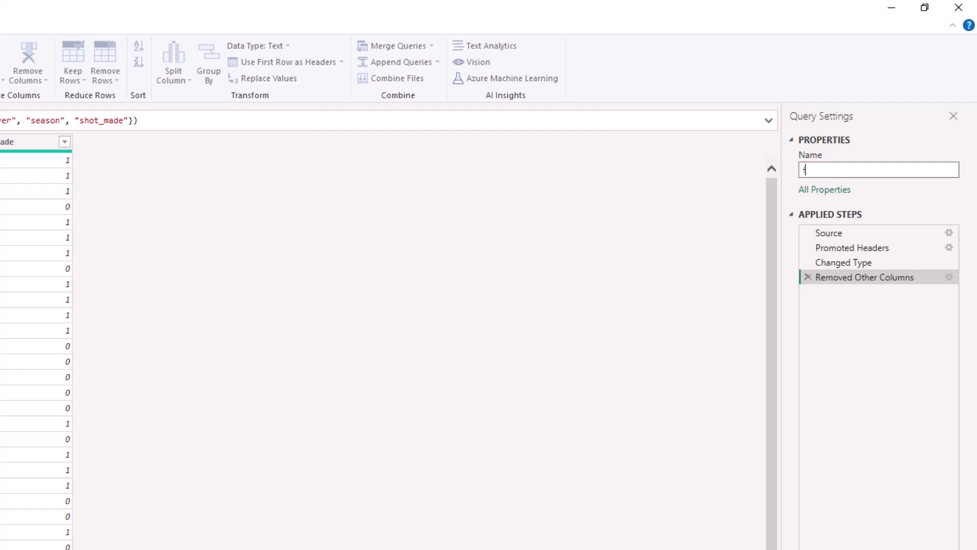
pyautogui.write('Free_Throws')
pyautogui.press('Return')
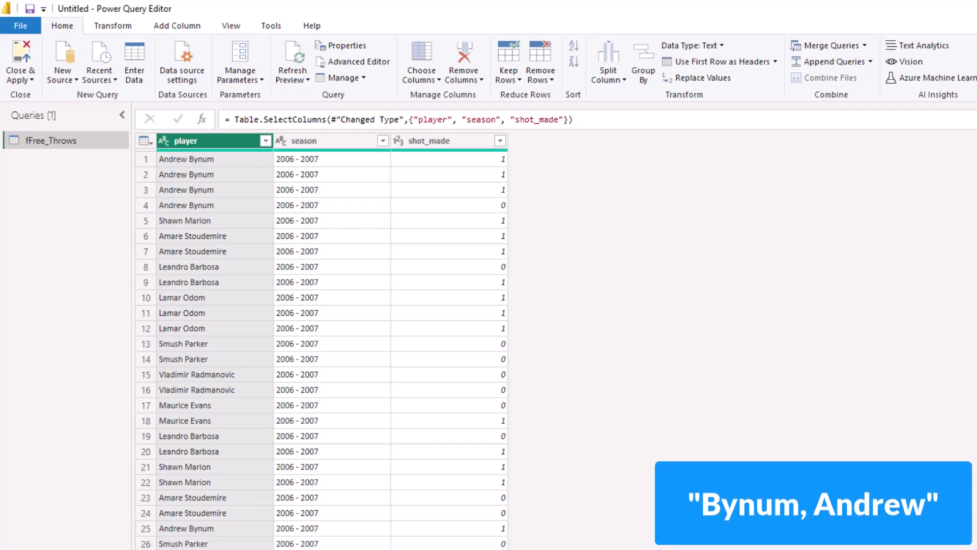
# Split the player column by delimiter, using a space at the left-most delimiter.
pyautogui.rightClick(211, 141)
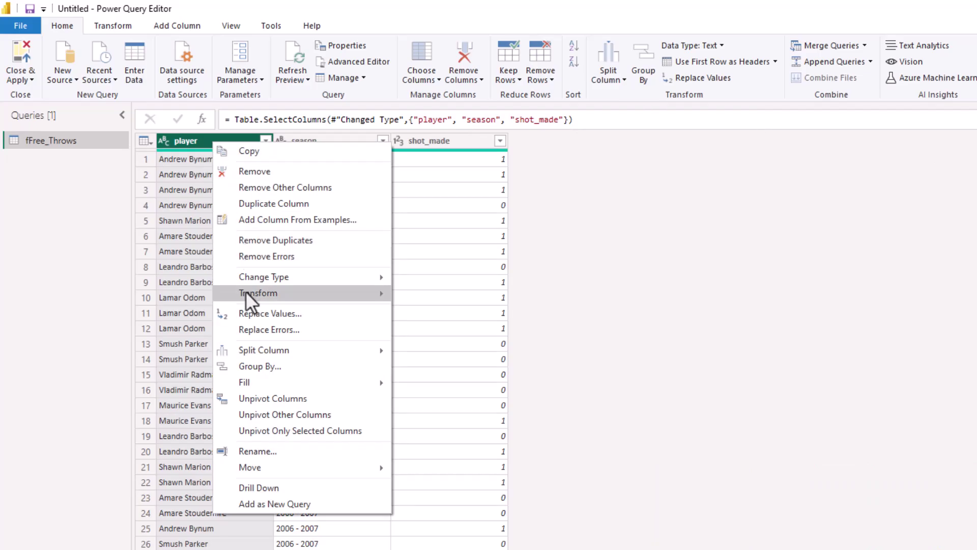
pyautogui.moveTo(257, 351)
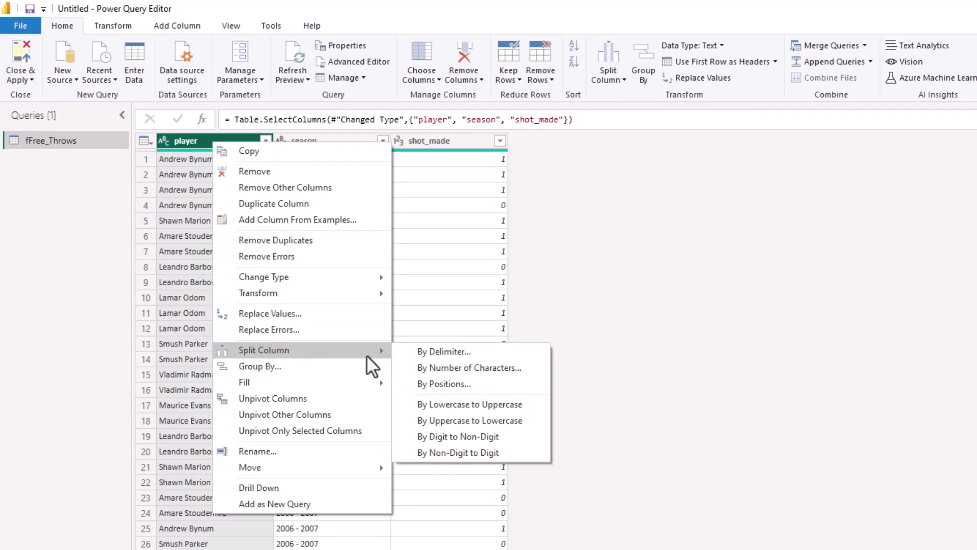
pyautogui.click(421, 355)
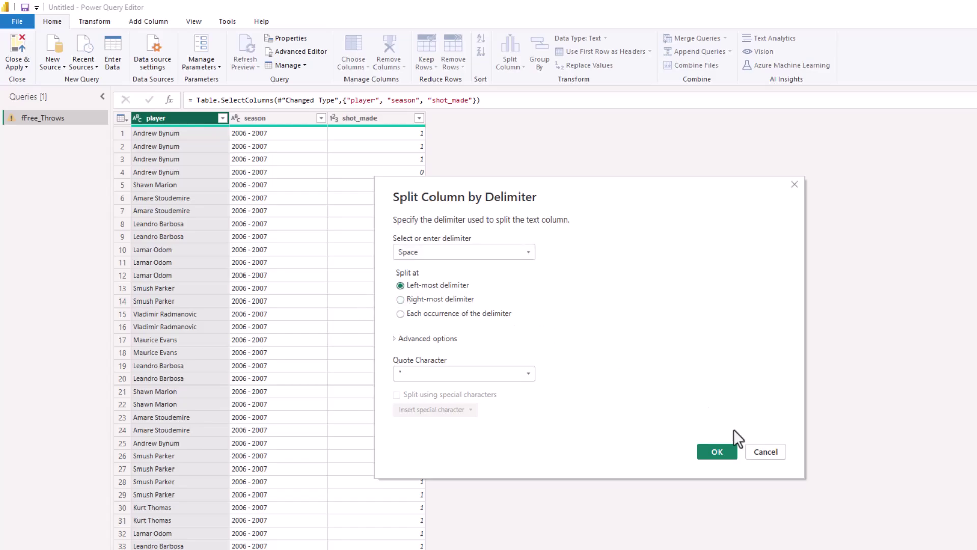
pyautogui.click(718, 454)
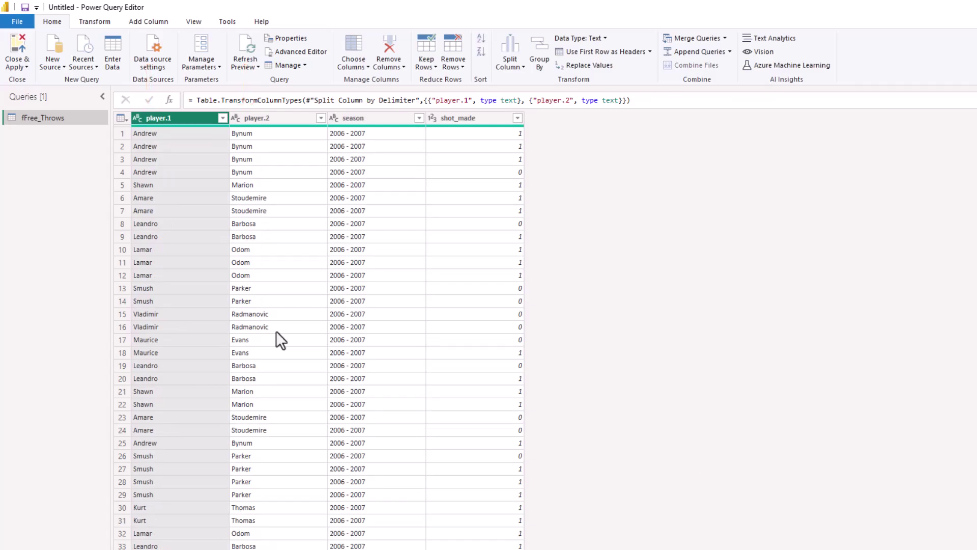
# Rename the player.1 column as First Name and the player.2 column as Last Name.
pyautogui.doubleClick(177, 117)
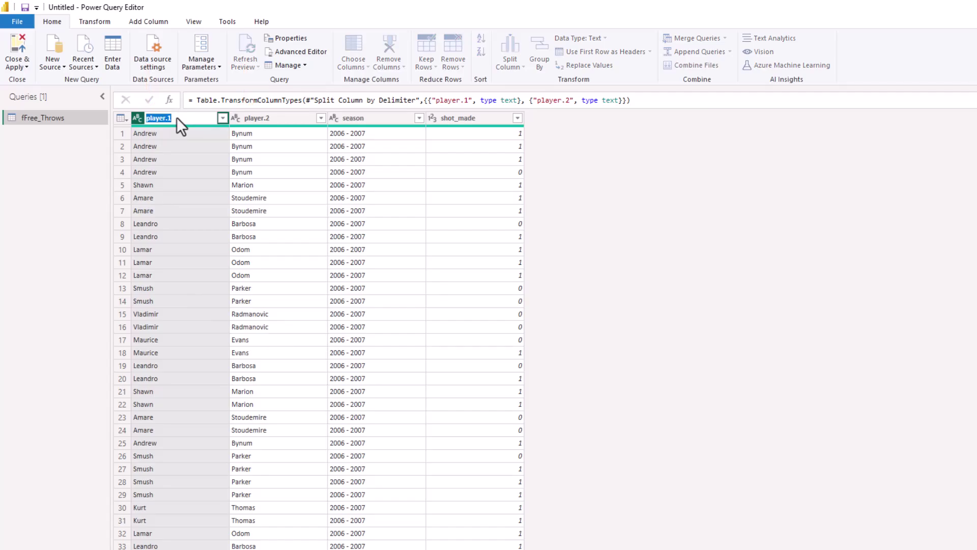
pyautogui.write('First Name')
pyautogui.press('Return')
pyautogui.doubleClick(261, 118)
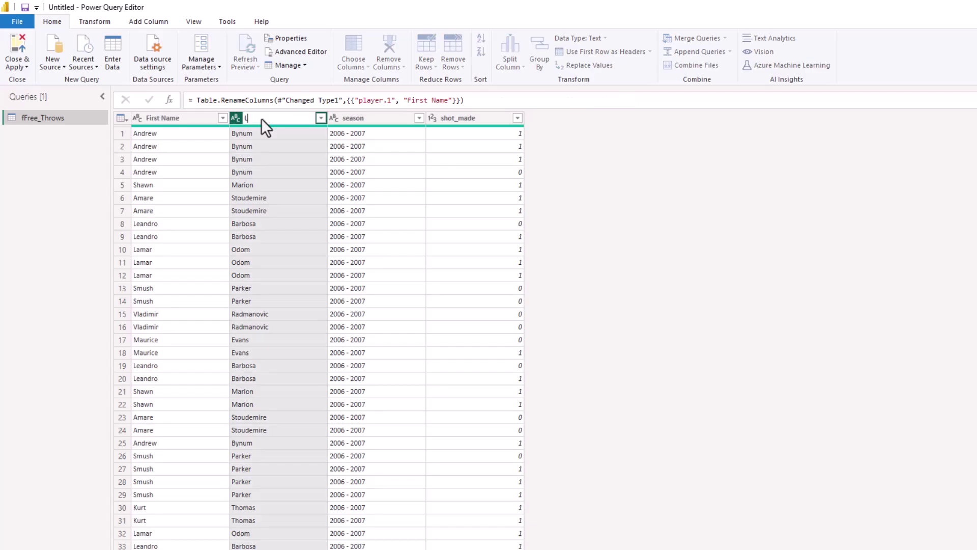
pyautogui.press('Return')
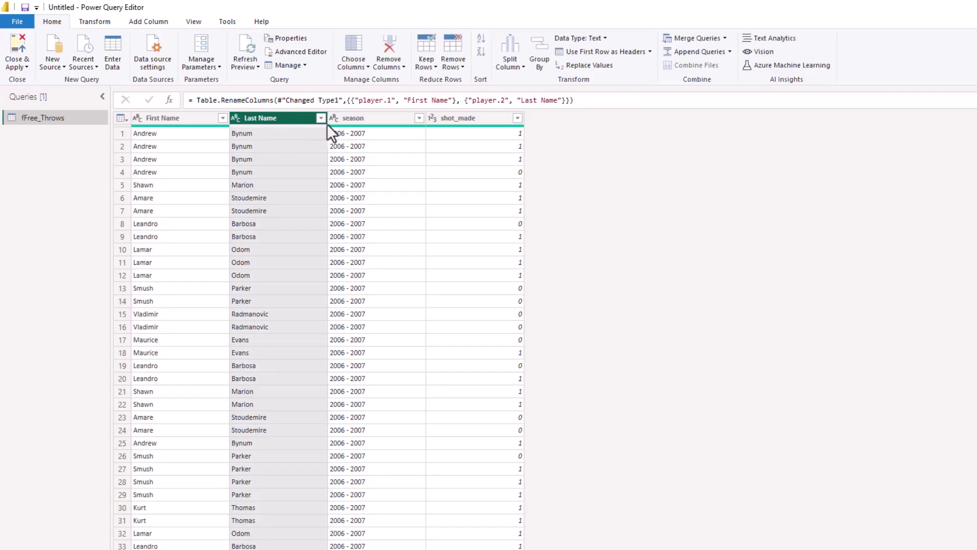
# Rename the season column as Season and the shot_made column as Shot Made?
pyautogui.doubleClick(350, 118)
pyautogui.write('Season')
pyautogui.press('Return')
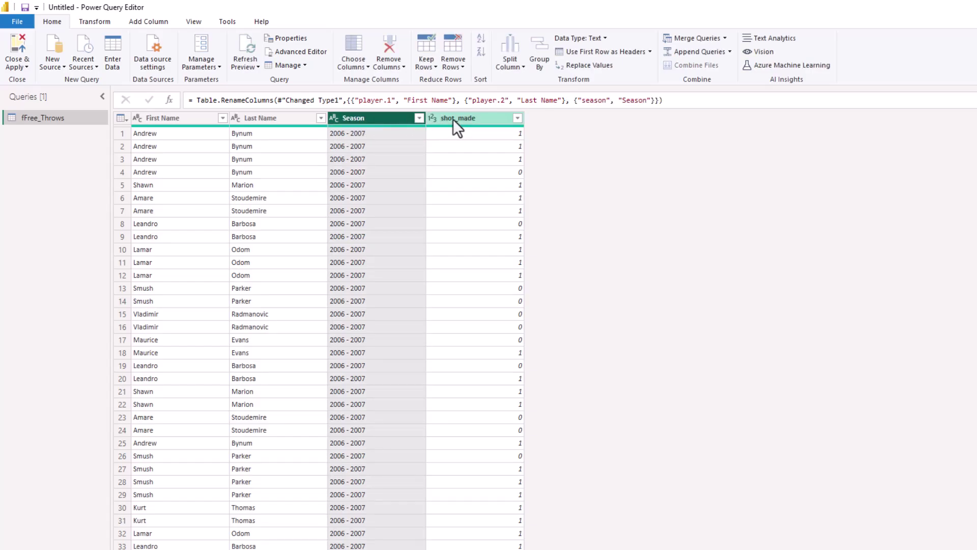
pyautogui.doubleClick(453, 119)
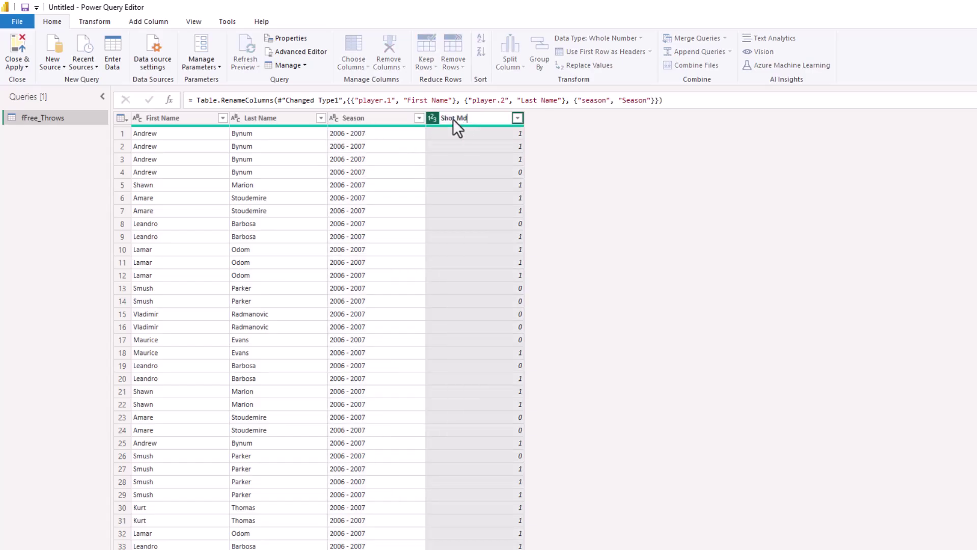
pyautogui.press('Return')
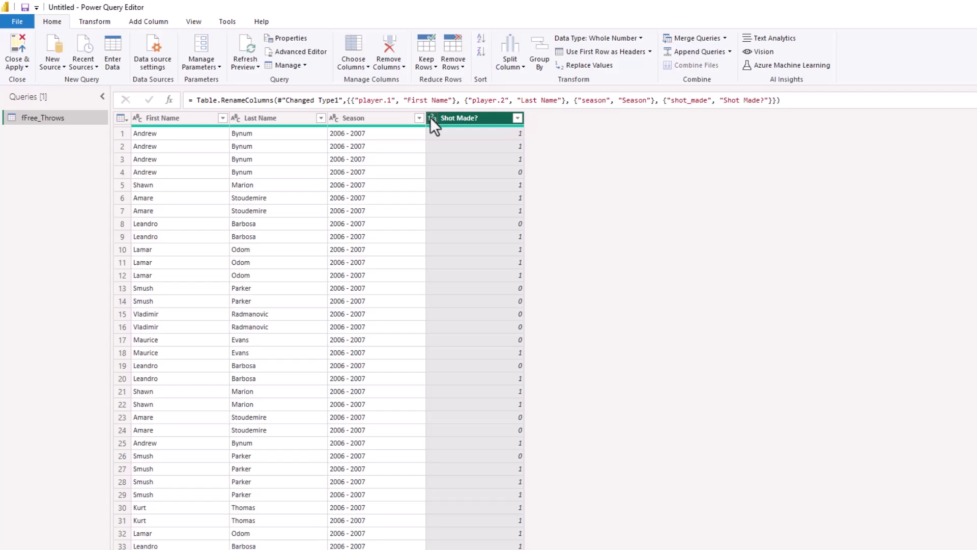
# Review the data types available for the Shot Made? column without changing its type.
pyautogui.click(431, 118)
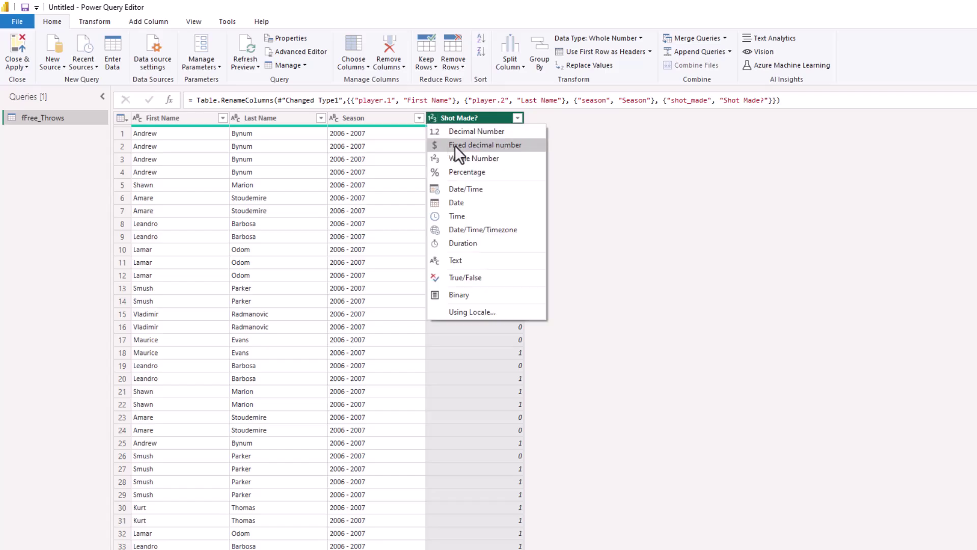
pyautogui.click(659, 257)
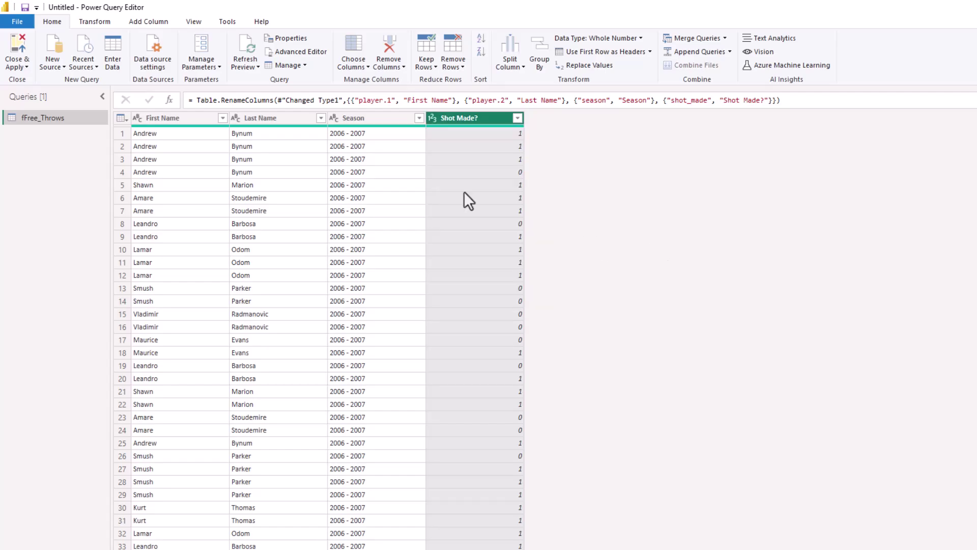
# Close the query editor, applying the changes, and show the loaded fFree_Throws table in Data view.
pyautogui.click(15, 67)
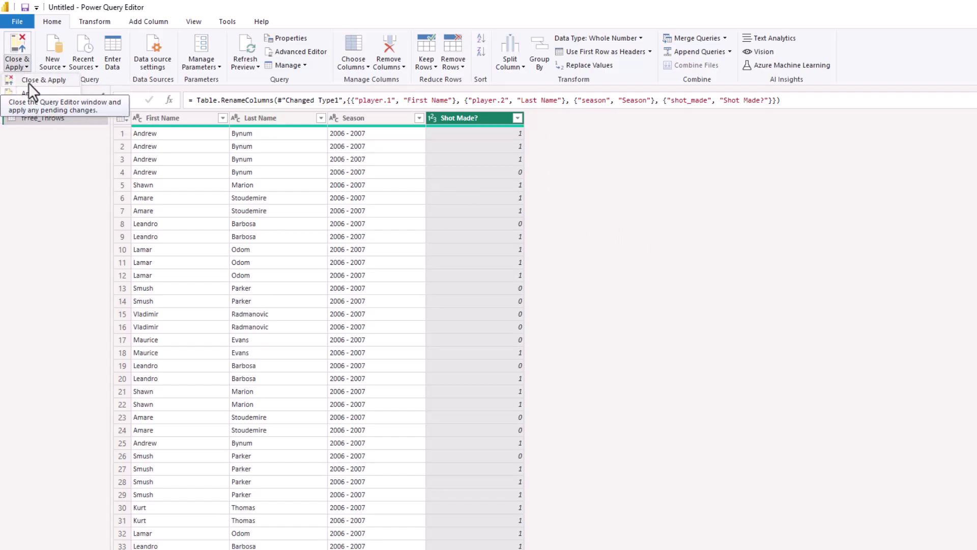
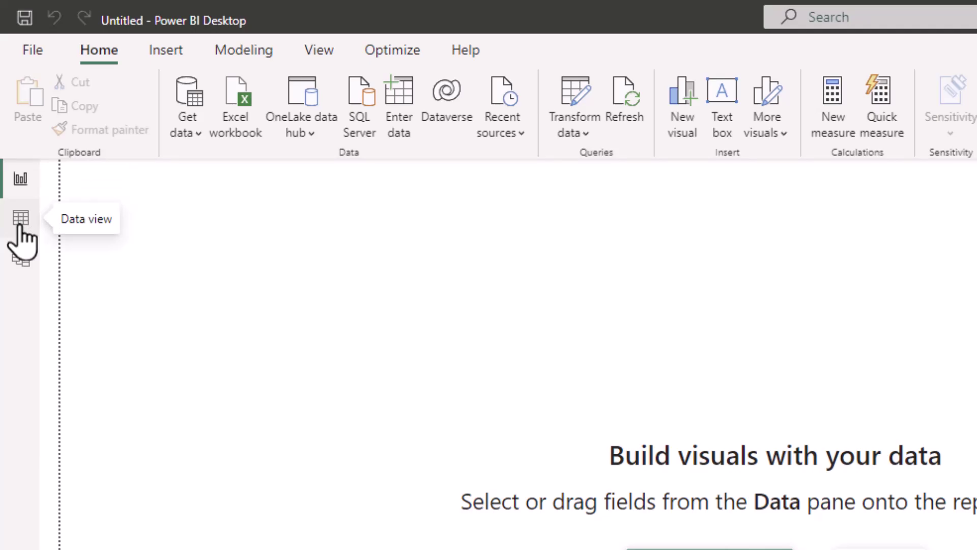
pyautogui.click(21, 224)
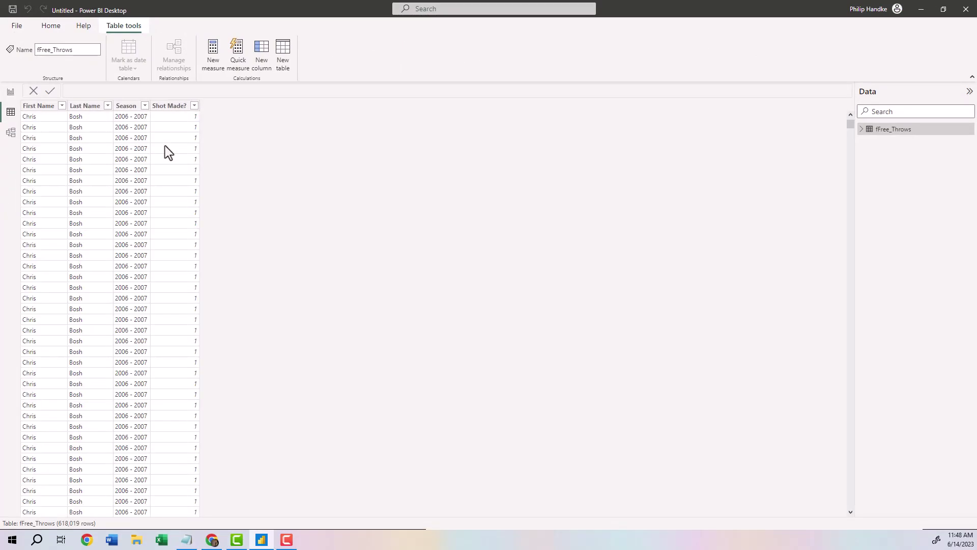
# Add a calculated column named Player Name to fFree_Throws, starting its formula with fFree_Throws[Last Name].
pyautogui.click(261, 63)
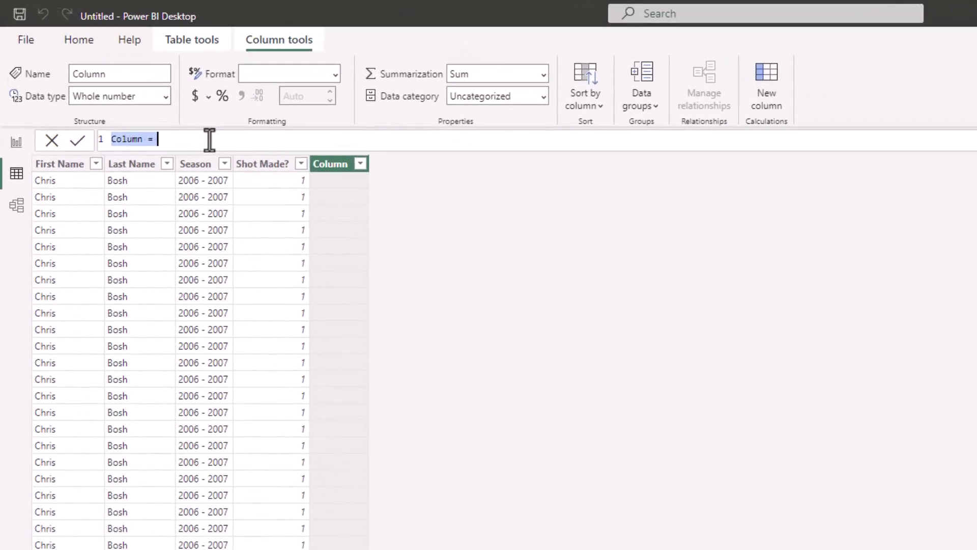
pyautogui.write('PAG')
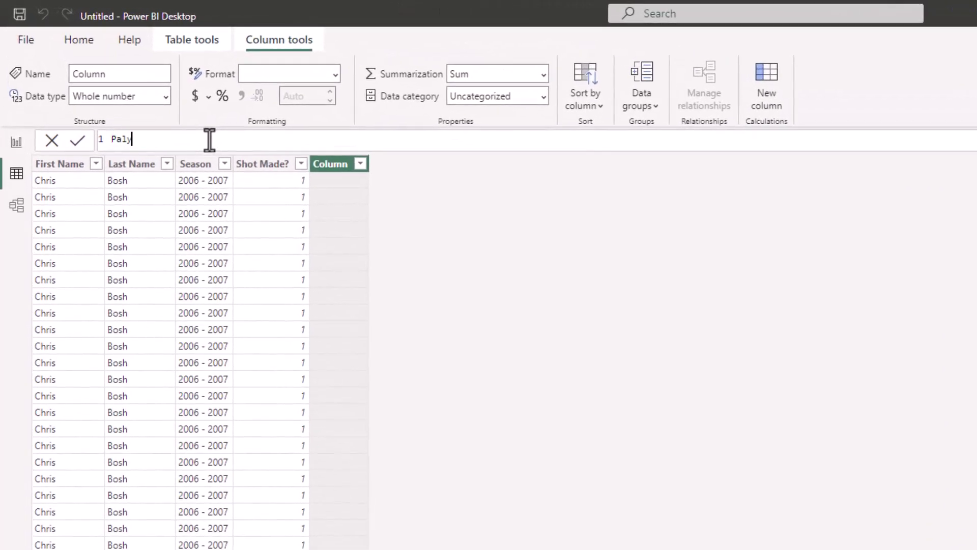
pyautogui.press('BackSpace')
pyautogui.press('BackSpace')
pyautogui.write('1ayer Name =')
pyautogui.write('f')
pyautogui.press('Down')
pyautogui.press('Down')
pyautogui.press('Down')
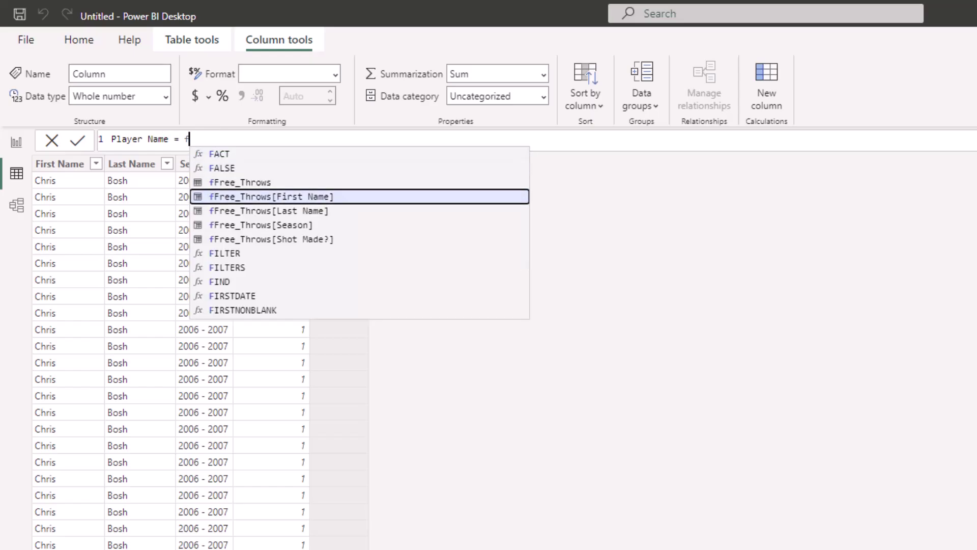
pyautogui.press('Down')
pyautogui.press('Tab')
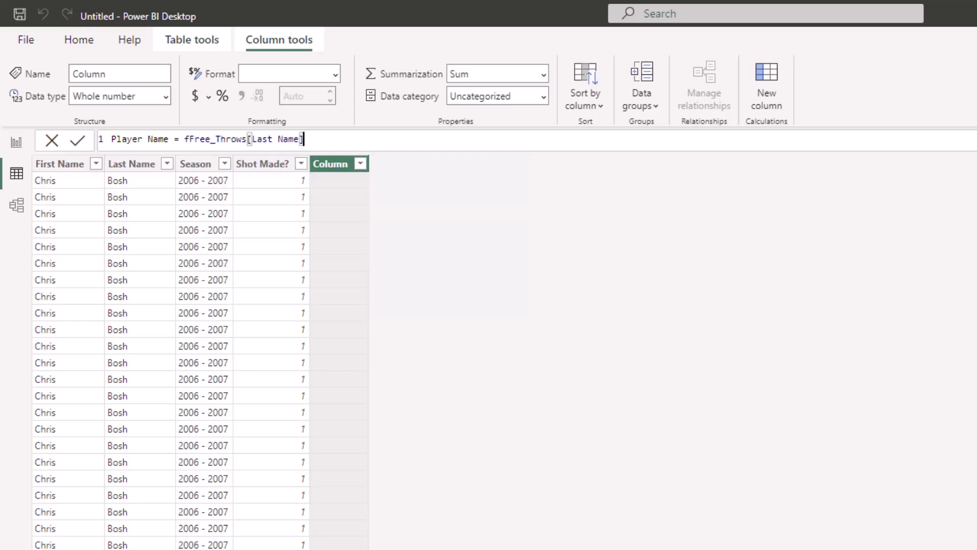
# Complete the Player Name formula by appending &", "&fFree_Throws[First Name] and commit it.
pyautogui.write('&", "&f')
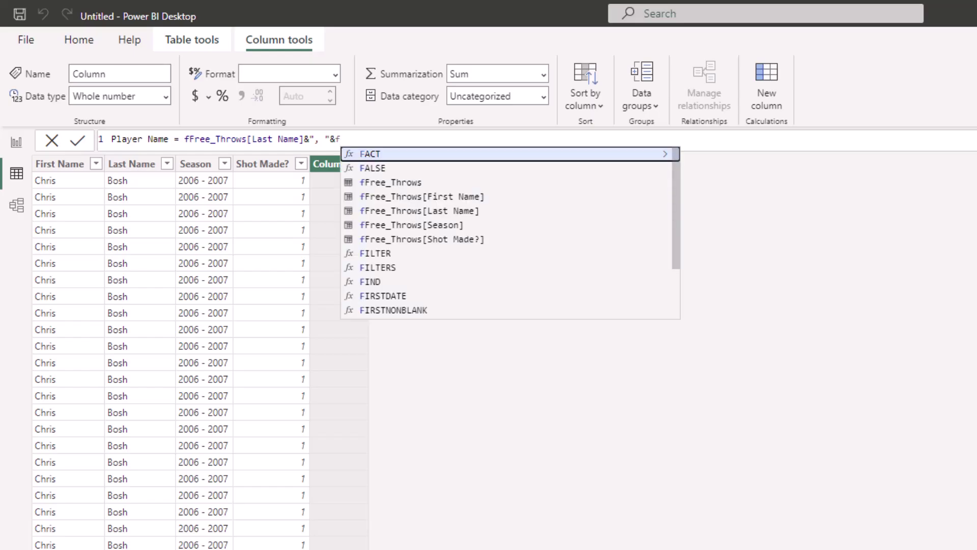
pyautogui.press('Down')
pyautogui.press('Down')
pyautogui.press('Down')
pyautogui.press('Tab')
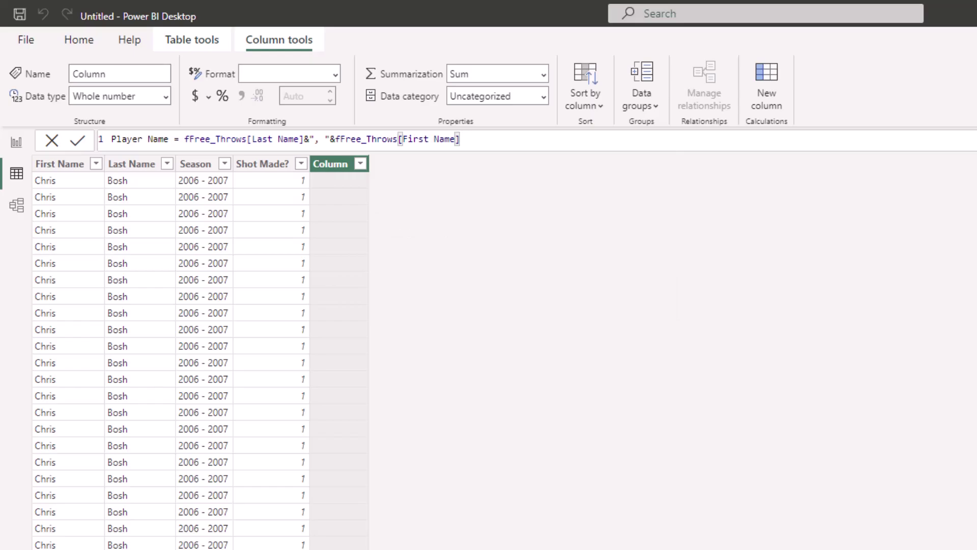
pyautogui.press('Return')
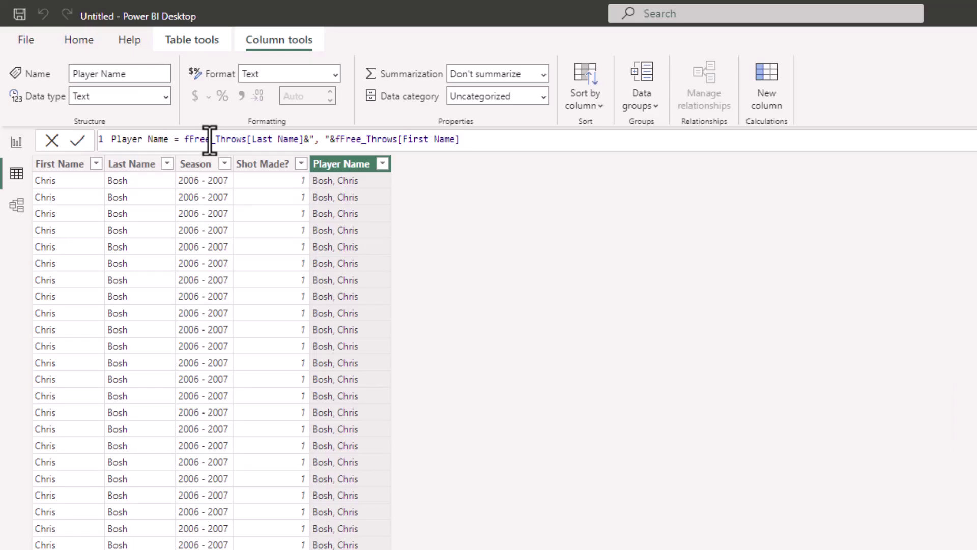
# Insert a table visual listing Player Name on the report page and stretch it down to the page's lower edge.
pyautogui.click(17, 144)
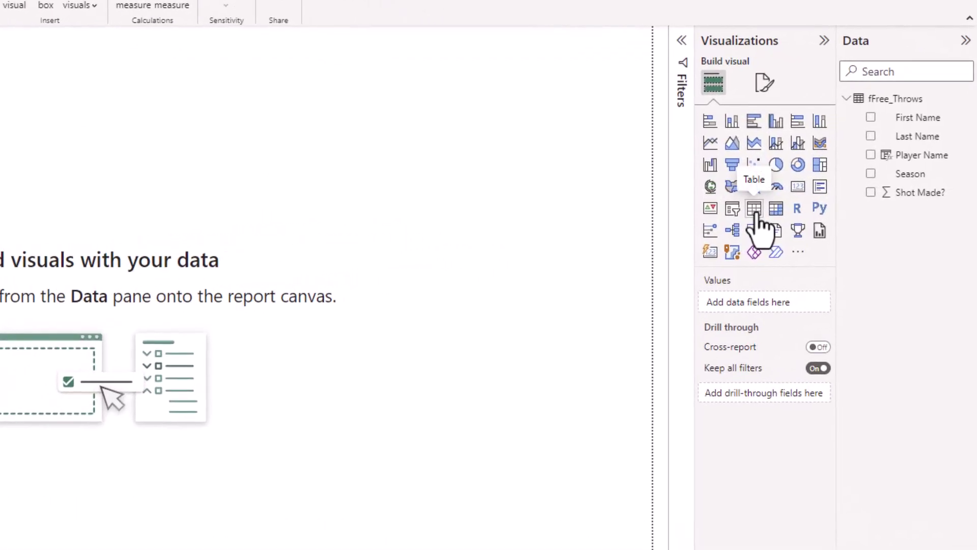
pyautogui.click(754, 210)
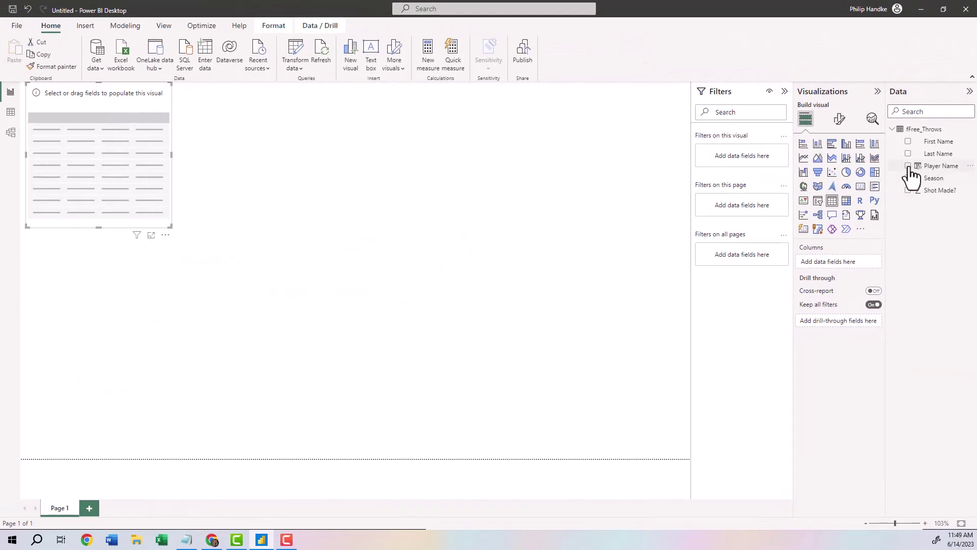
pyautogui.click(908, 166)
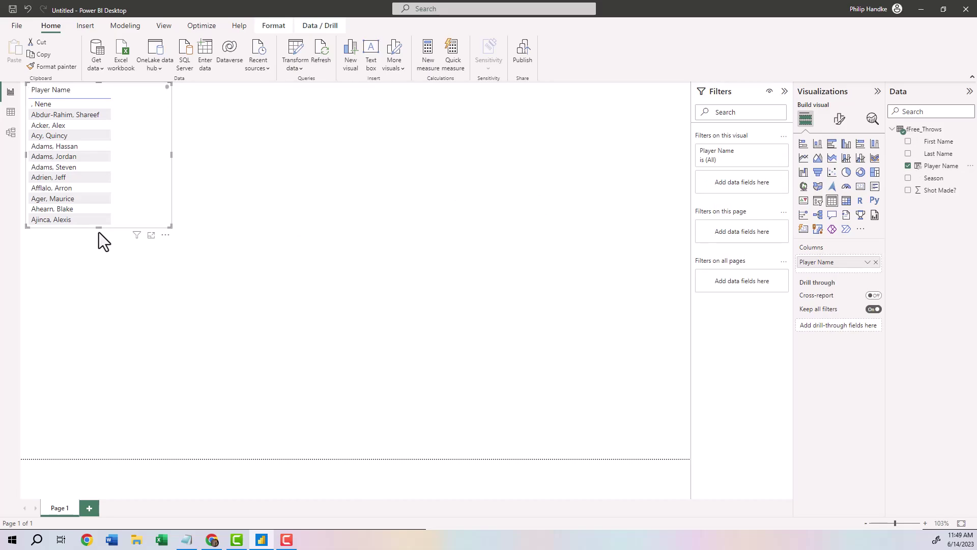
pyautogui.moveTo(97, 227); pyautogui.dragTo(100, 459)
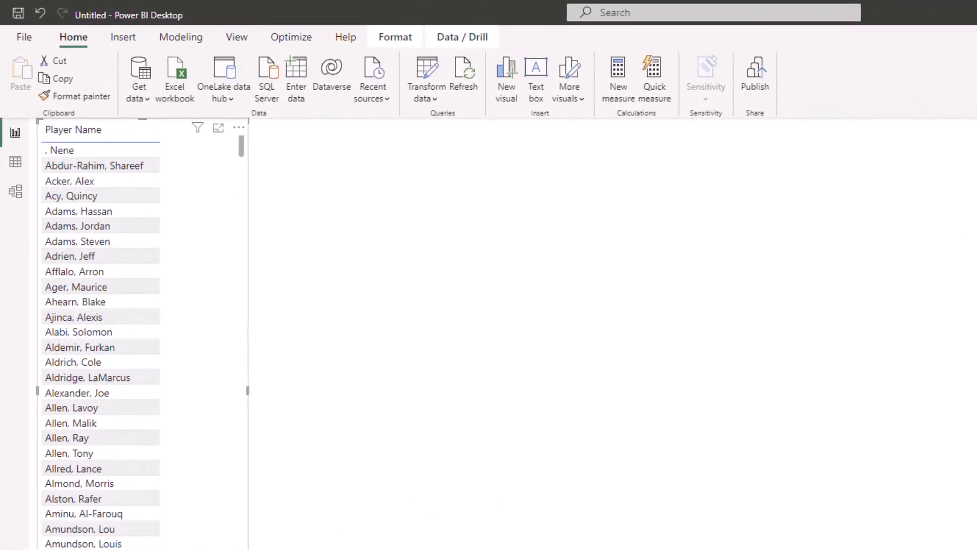
# Create a measure Shots Taken = COUNTROWS(fFree_Throws).
pyautogui.click(619, 96)
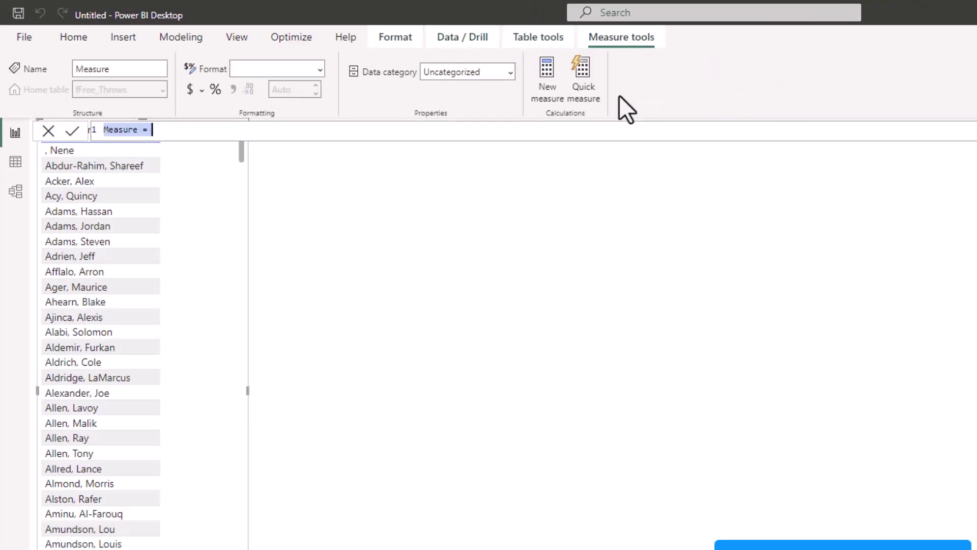
pyautogui.write('Shots')
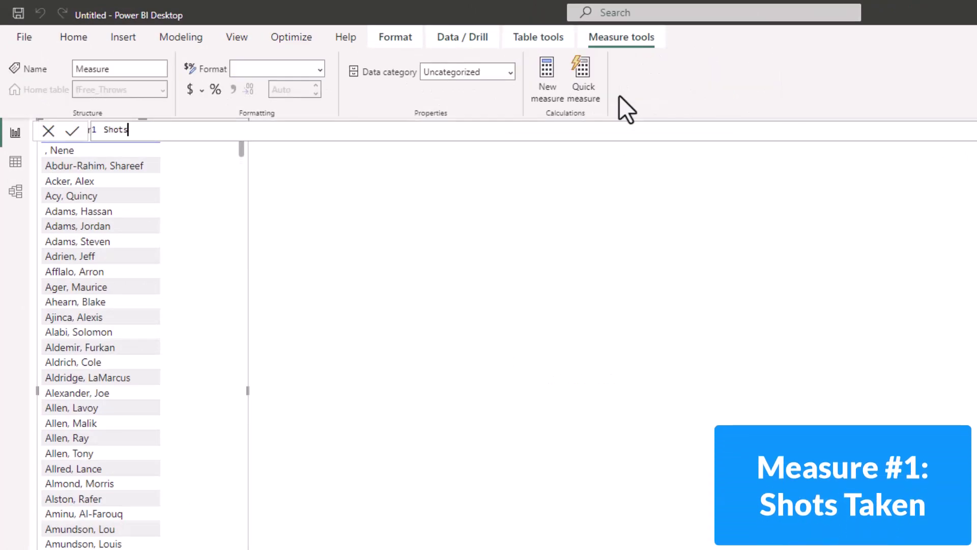
pyautogui.write(' Taken =')
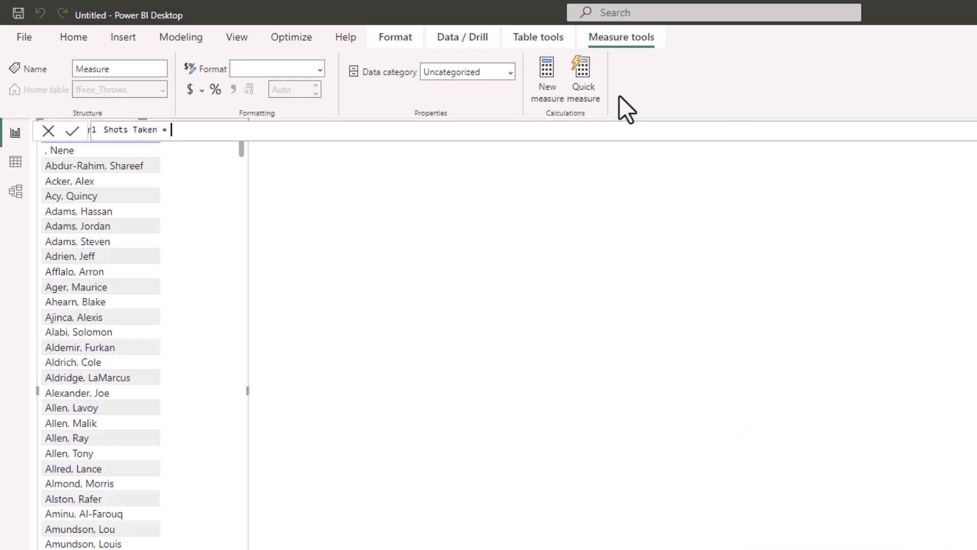
pyautogui.write(' COUNT')
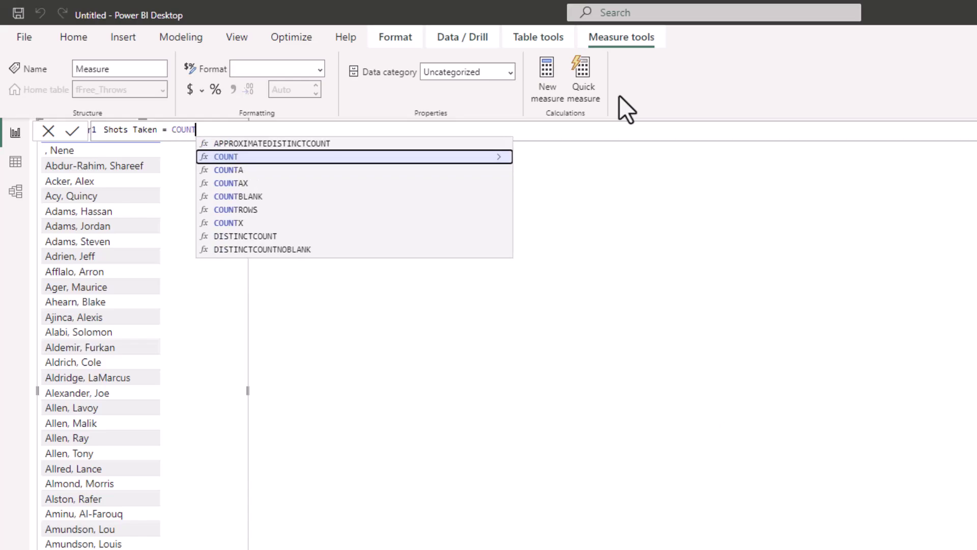
pyautogui.write('ROWS(')
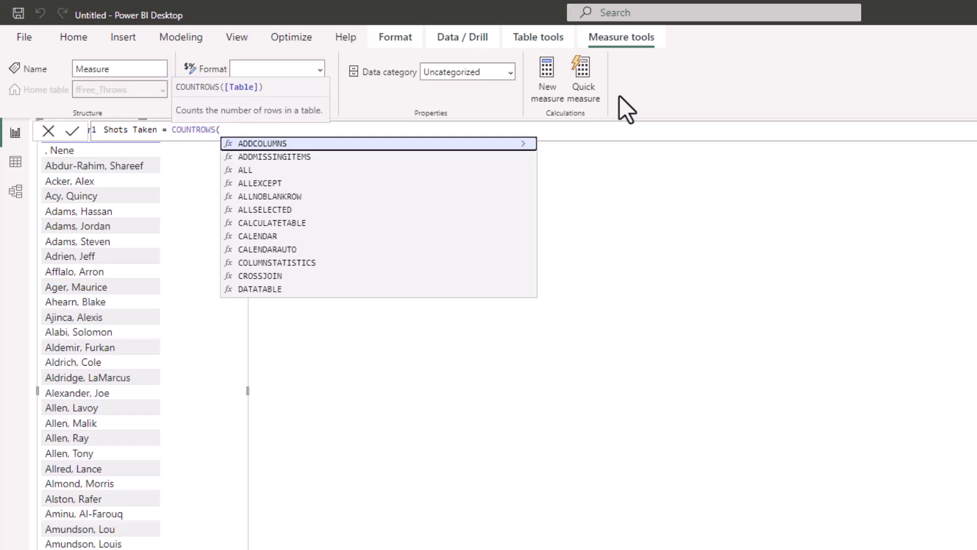
pyautogui.write('f')
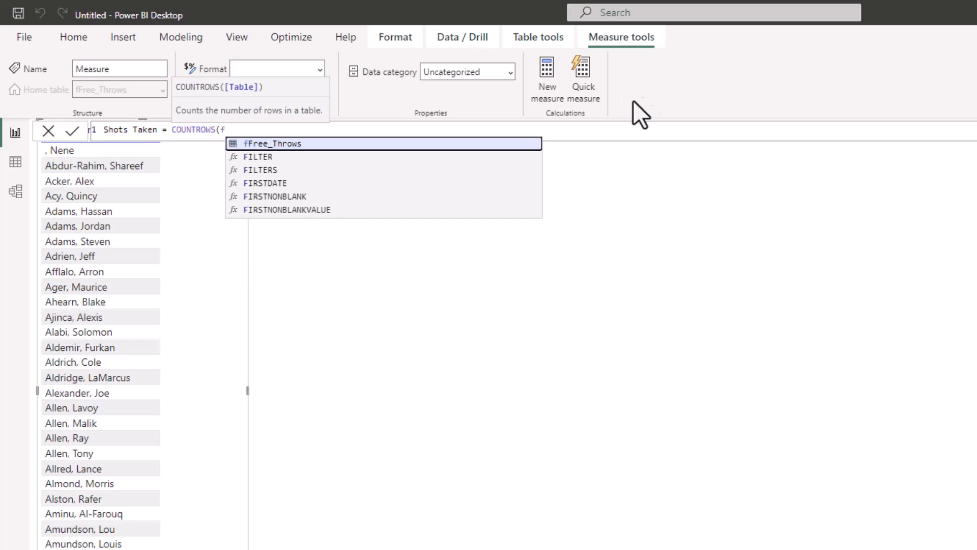
pyautogui.click(427, 145)
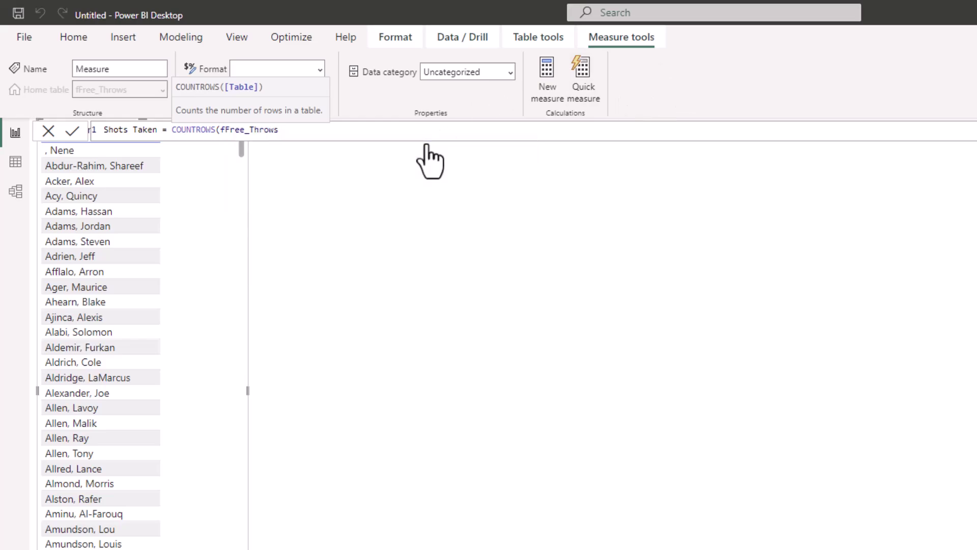
pyautogui.write(')')
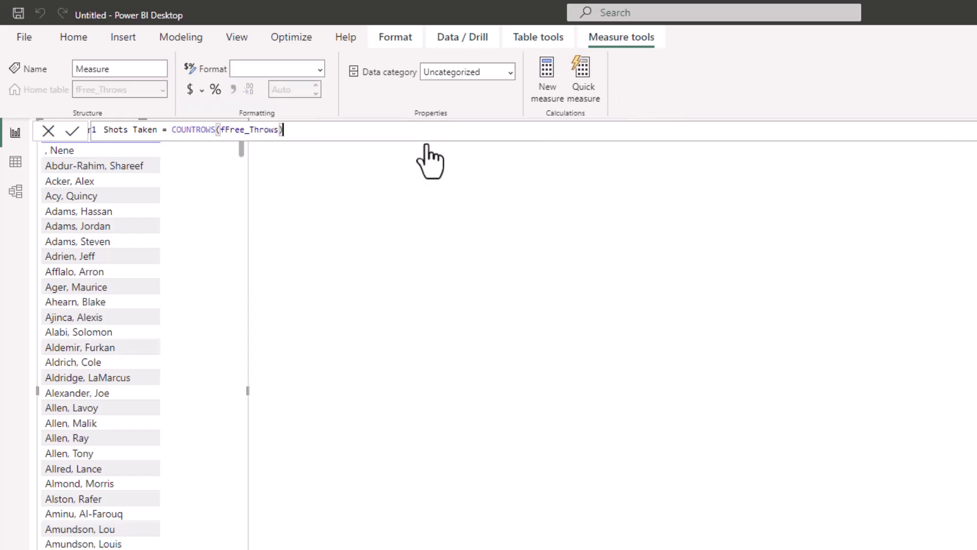
pyautogui.press('Return')
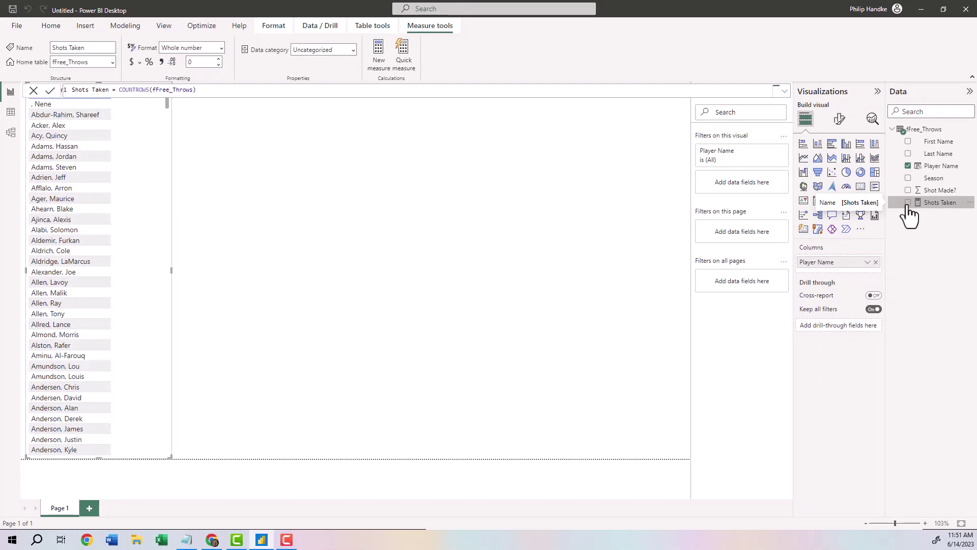
# Add the Shots Taken measure to the table visual and format it with a thousands separator.
pyautogui.click(908, 202)
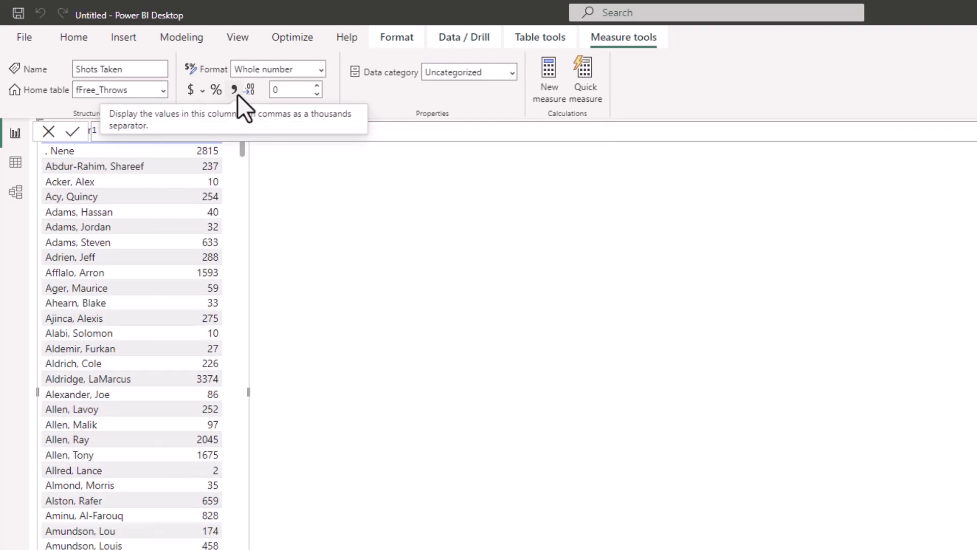
pyautogui.click(235, 91)
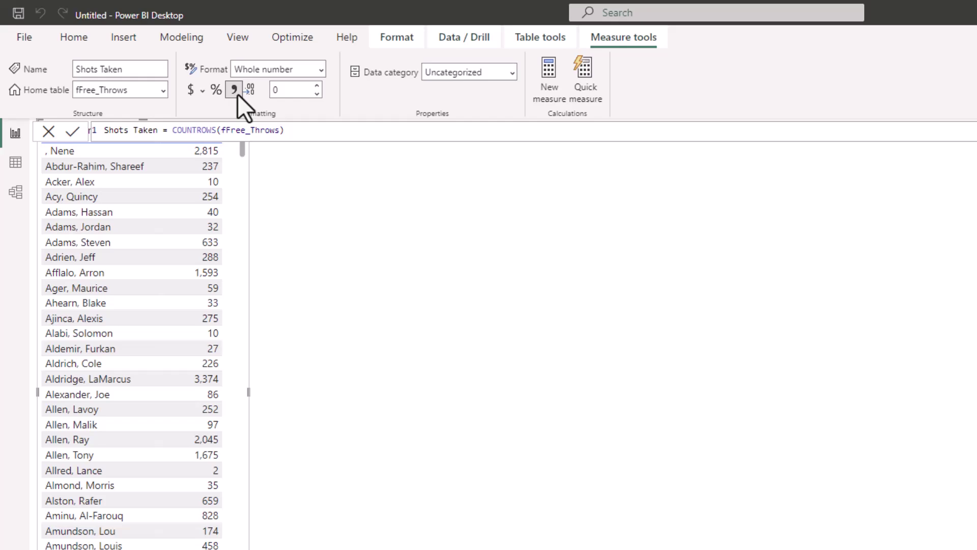
# Create a second measure, Shots Made = SUM(fFree_Throws[Shot Made?]).
pyautogui.click(547, 95)
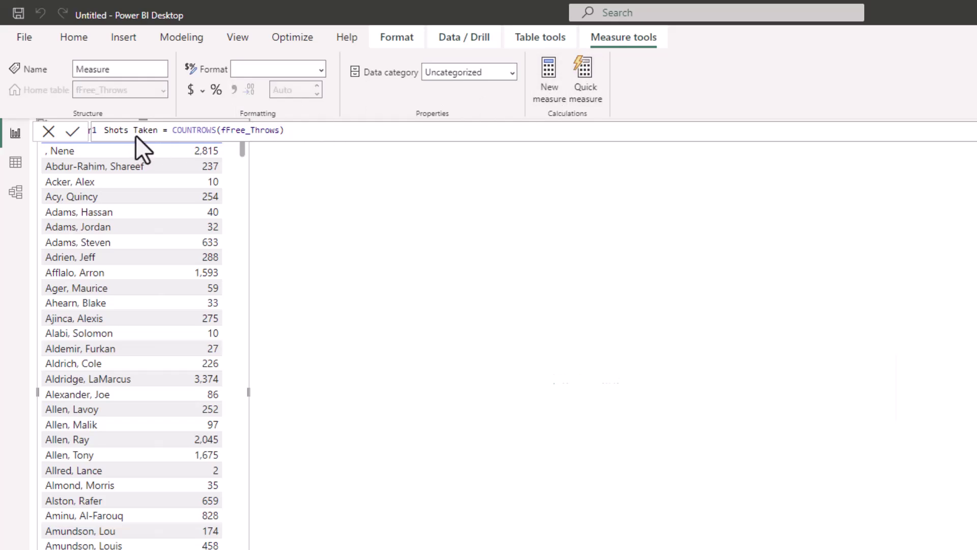
pyautogui.moveTo(103, 131); pyautogui.dragTo(148, 131)
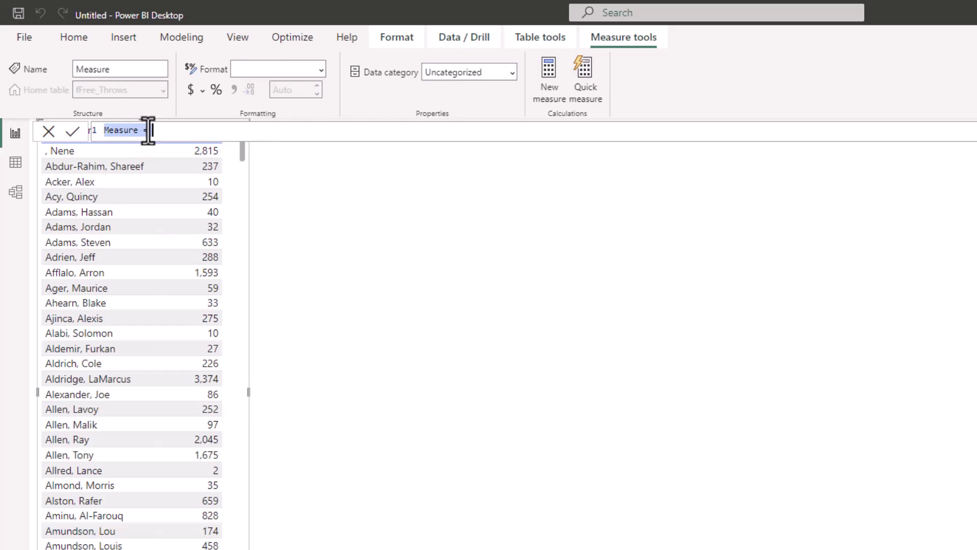
pyautogui.write('Shots Made')
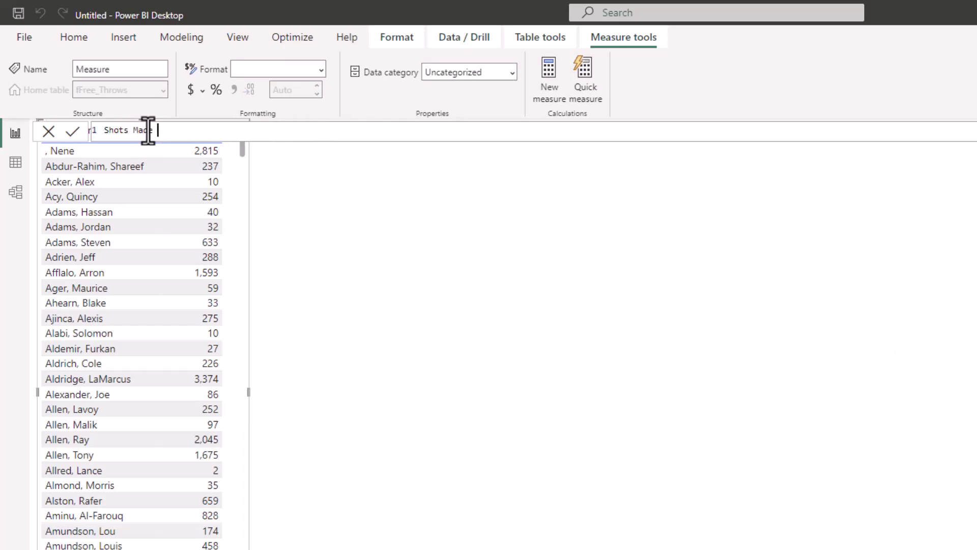
pyautogui.write(' = SUM(')
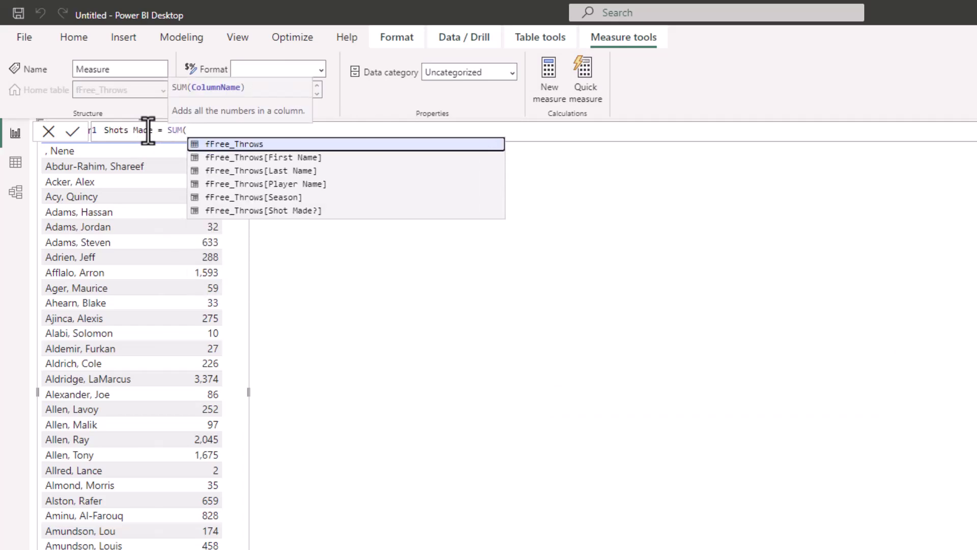
pyautogui.click(222, 211)
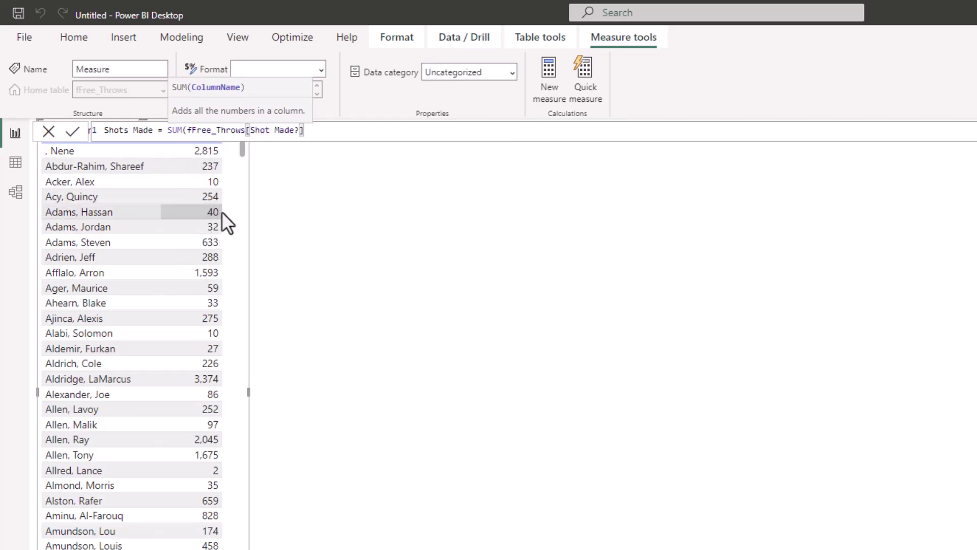
pyautogui.write(')')
pyautogui.press('Return')
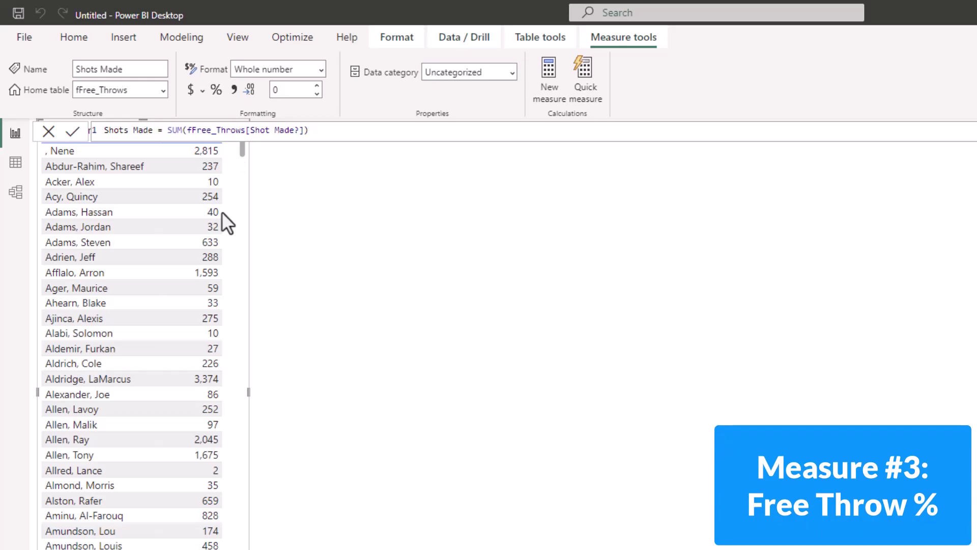
# Create a measure FT% = DIVIDE([Shots Made],[Shots Taken]) and add it to the table visual.
pyautogui.click(558, 89)
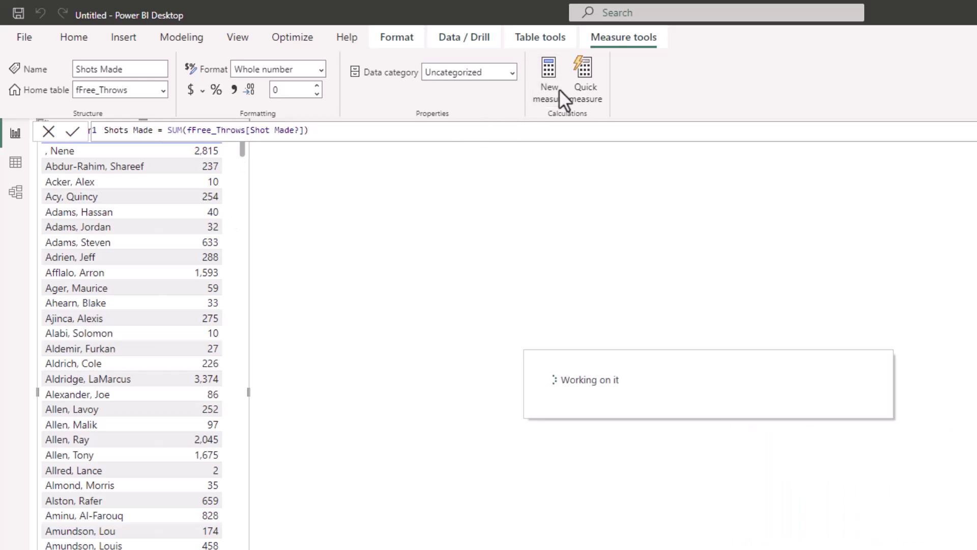
pyautogui.write('FT')
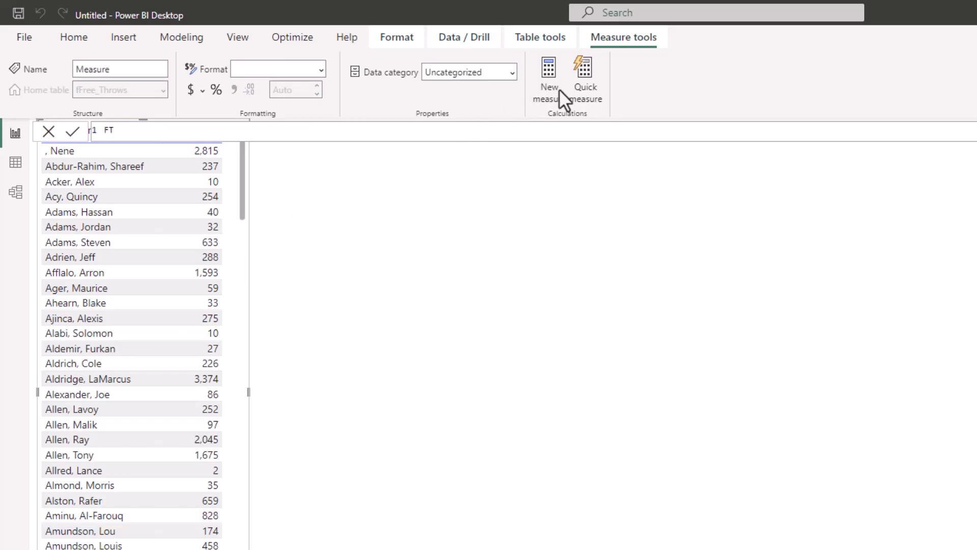
pyautogui.write('% = DIVIDE(')
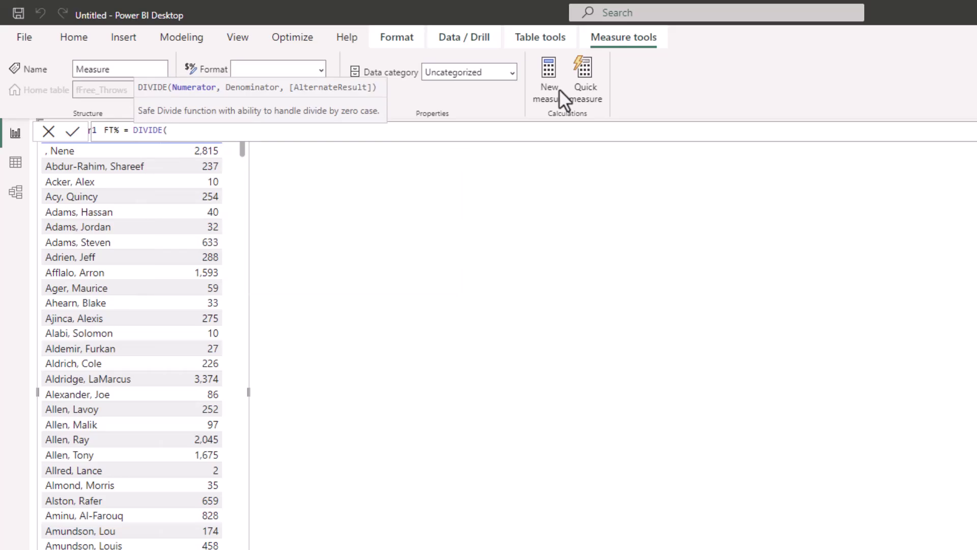
pyautogui.write('shot')
pyautogui.press('Tab')
pyautogui.write(',Shot')
pyautogui.press('Down')
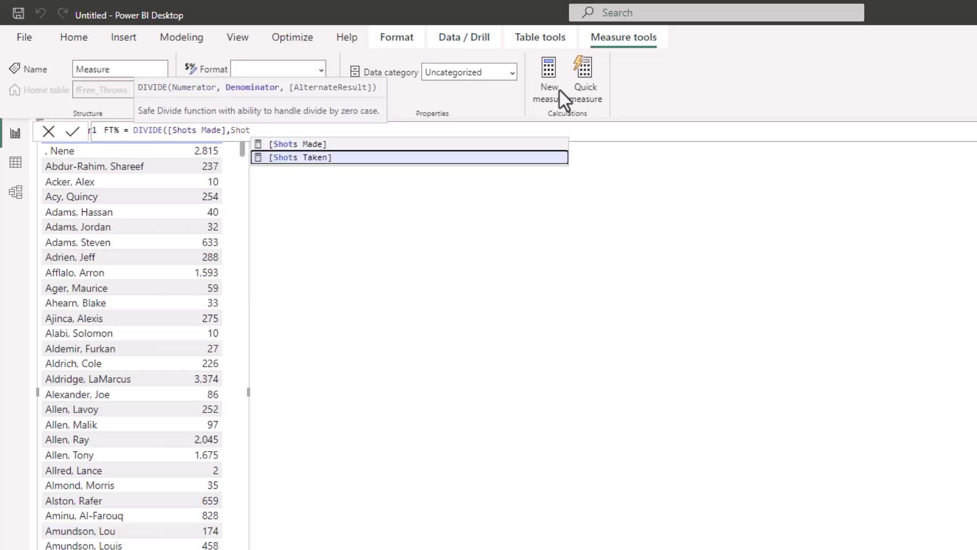
pyautogui.press('Tab')
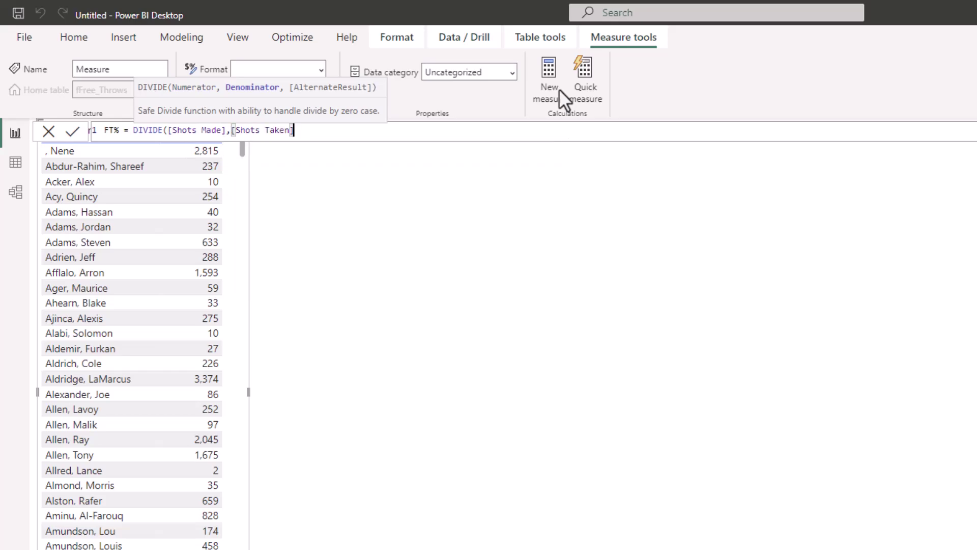
pyautogui.write(')')
pyautogui.press('Return')
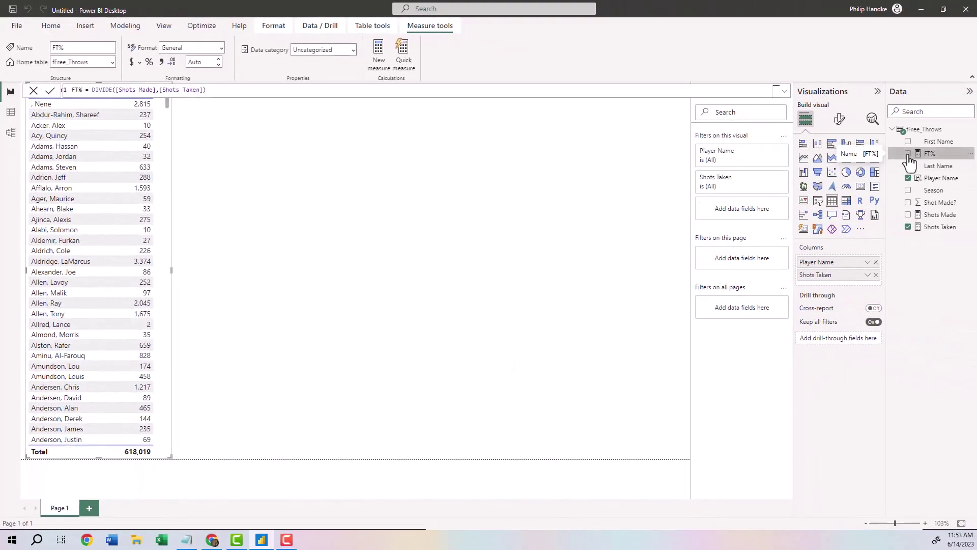
pyautogui.click(908, 153)
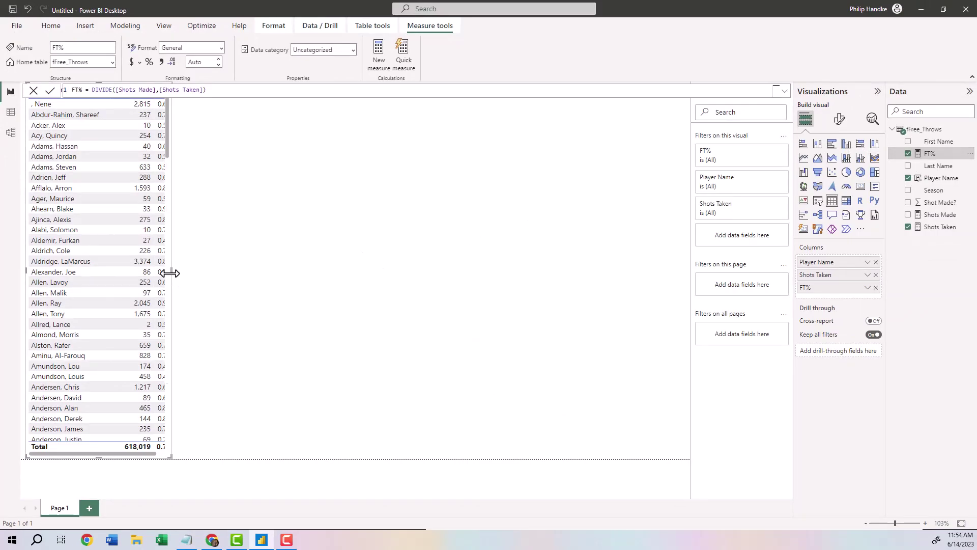
# Widen the player table visual and format the FT% measure as a percentage with one decimal place.
pyautogui.moveTo(170, 274); pyautogui.dragTo(237, 273)
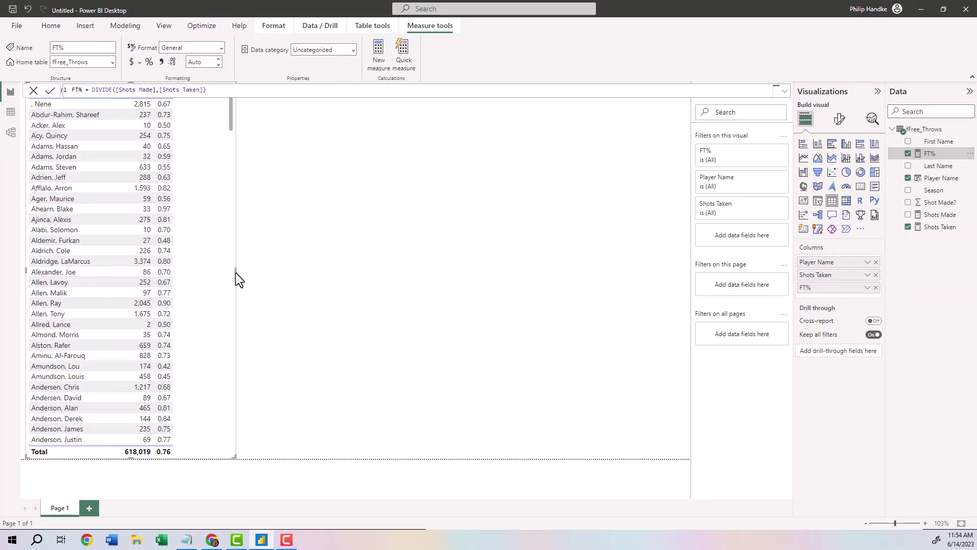
pyautogui.click(149, 61)
pyautogui.doubleClick(198, 62)
pyautogui.write('2')
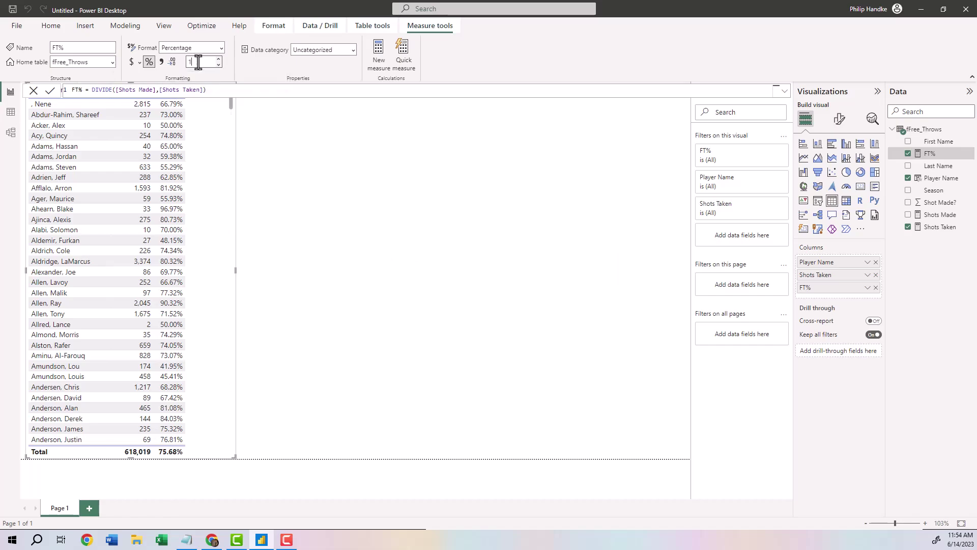
pyautogui.press('Return')
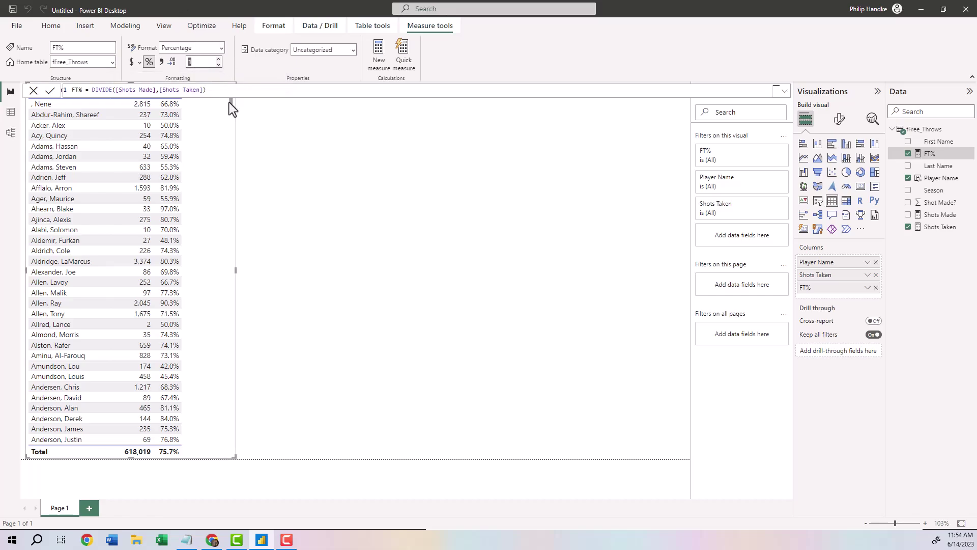
# Sort the player table by FT% in descending order.
pyautogui.click(256, 123)
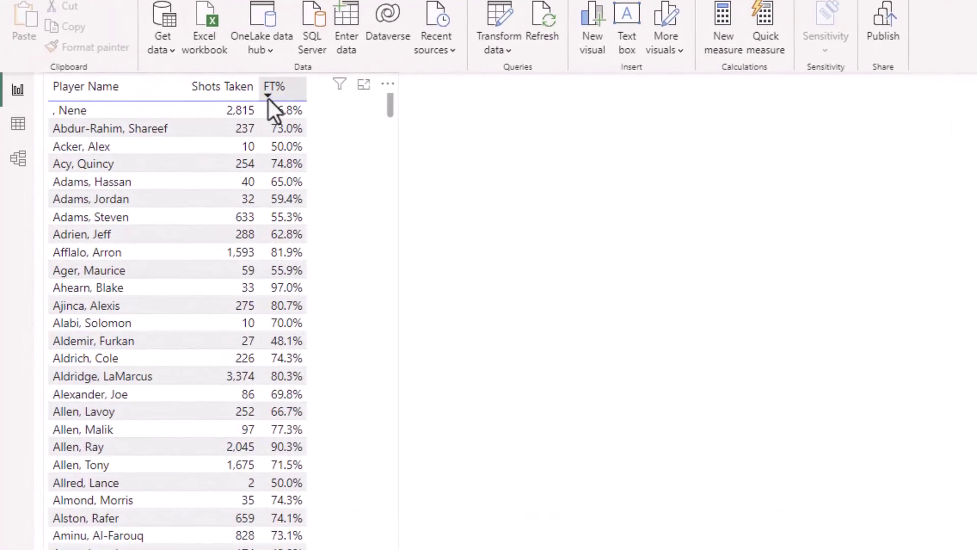
pyautogui.click(267, 95)
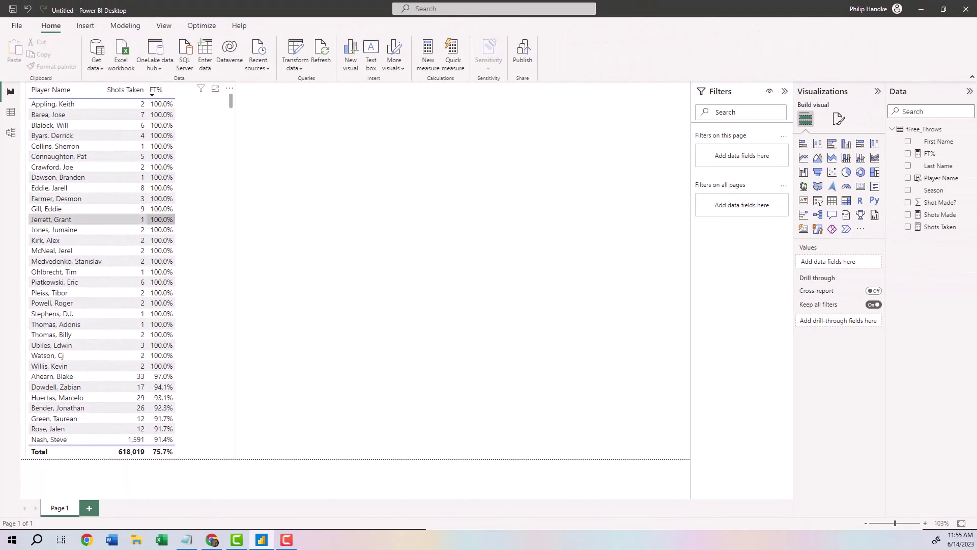
# Filter the player table to rows where Shots Taken is greater than or equal to 100.
pyautogui.click(204, 254)
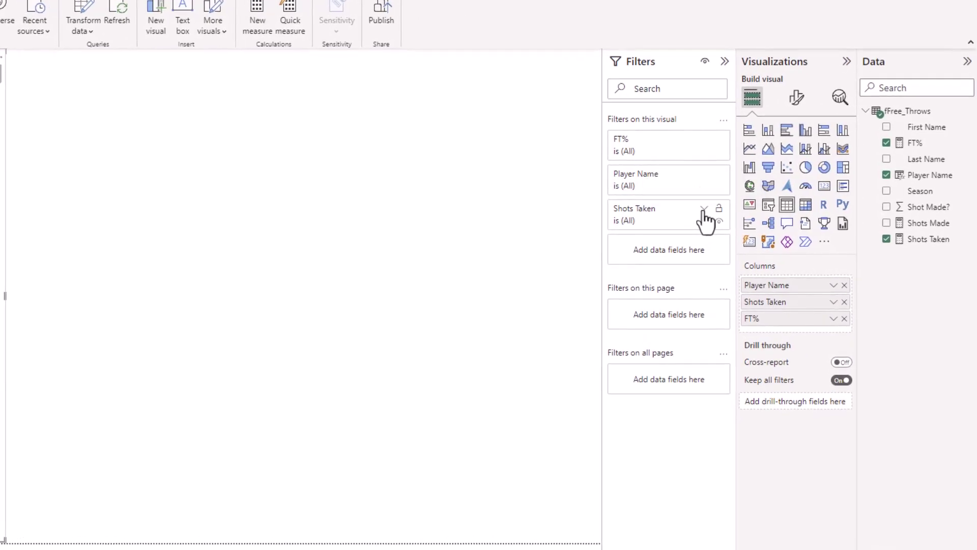
pyautogui.click(704, 209)
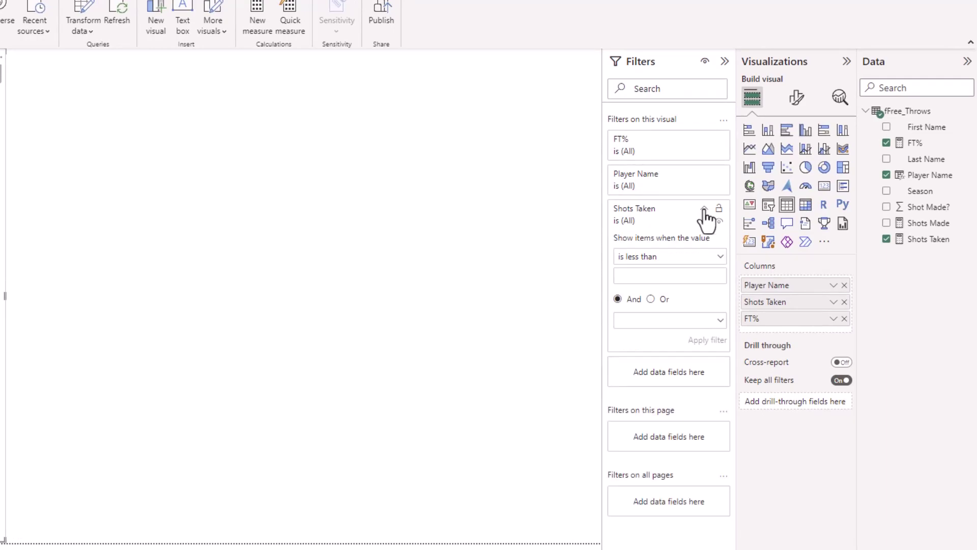
pyautogui.click(662, 261)
pyautogui.click(639, 324)
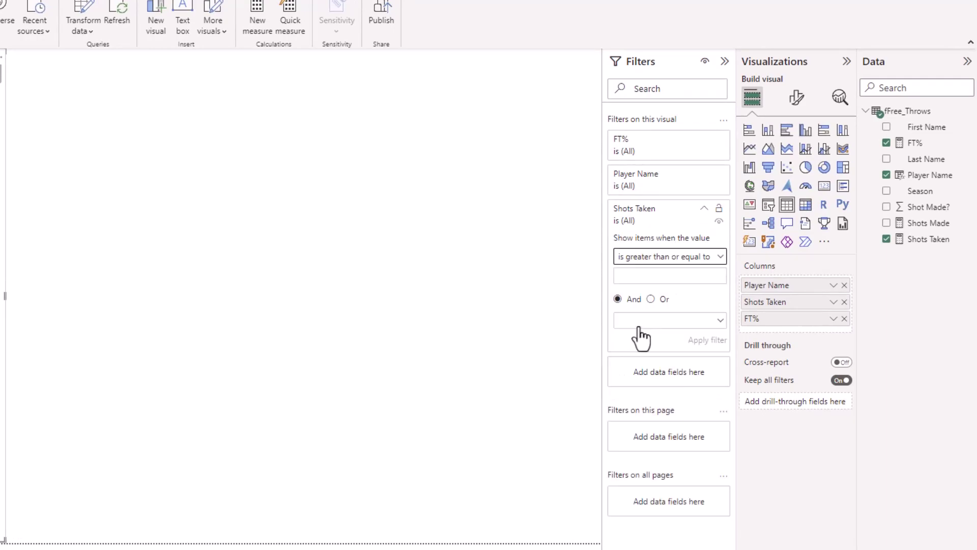
pyautogui.click(633, 278)
pyautogui.write('100')
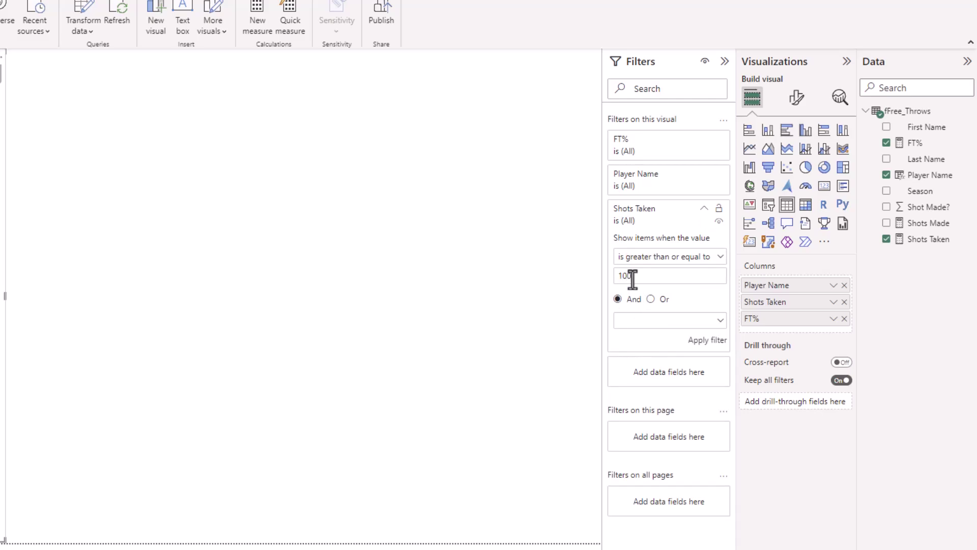
pyautogui.click(699, 346)
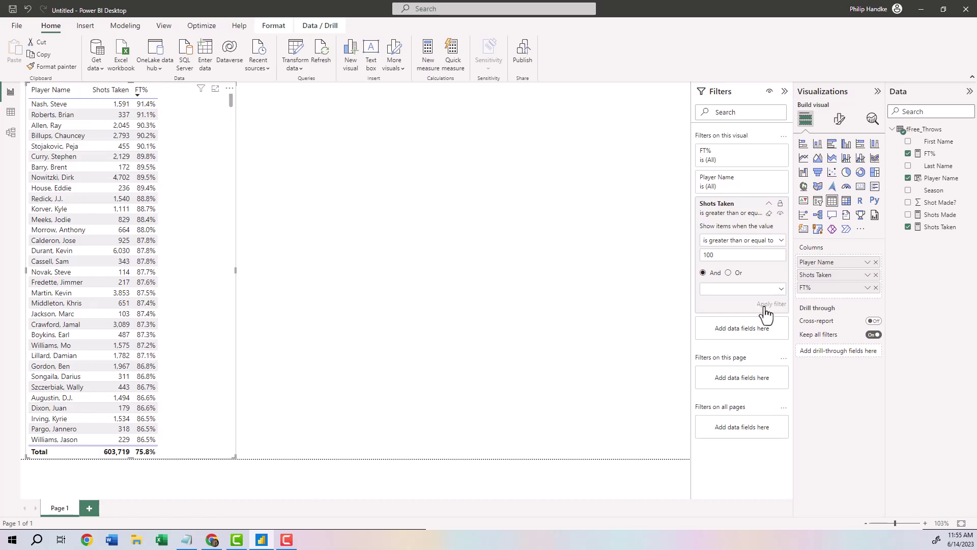
pyautogui.press('Escape')
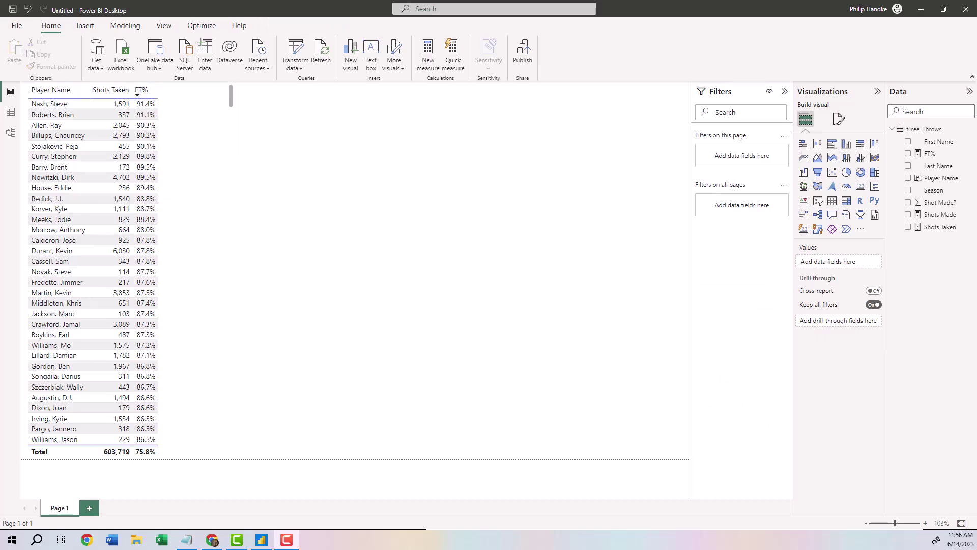
# Move the player table to the right to free space along the report page's left edge.
pyautogui.click(192, 202)
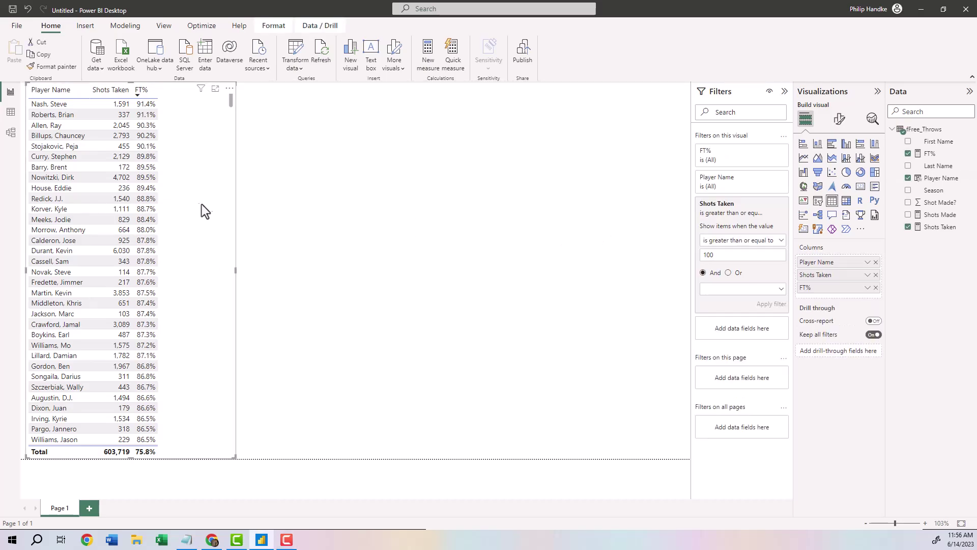
pyautogui.moveTo(201, 204); pyautogui.dragTo(283, 207)
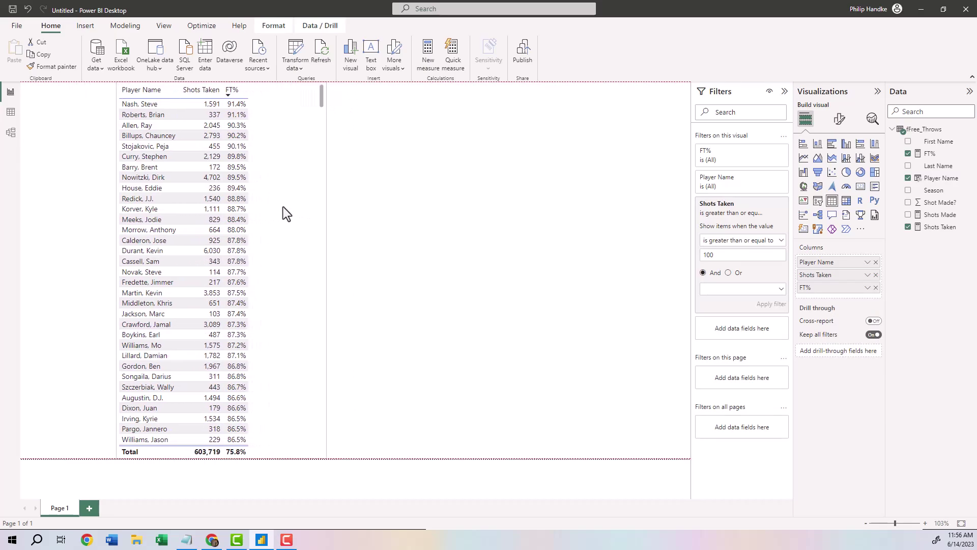
pyautogui.click(59, 161)
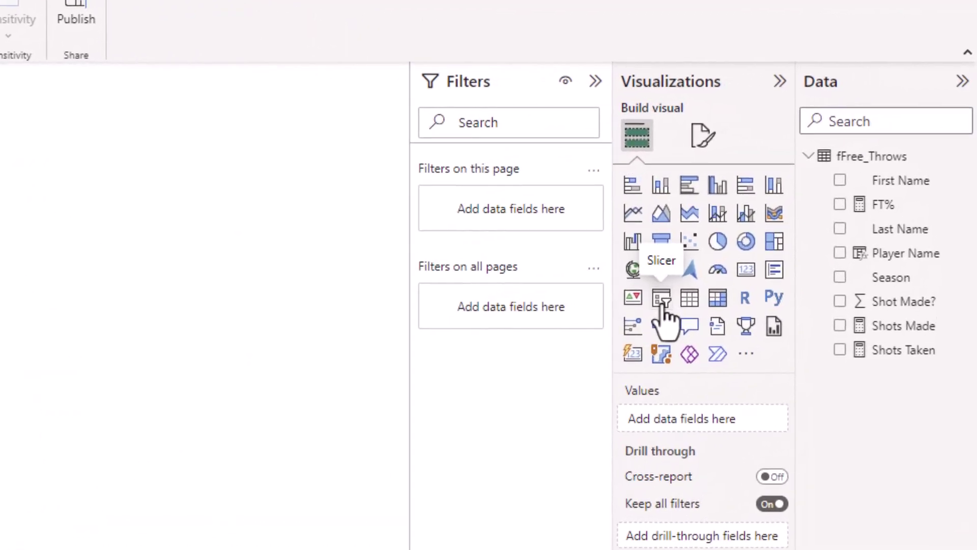
# Add a Season slicer and shrink it to fit the space beside the player table, just tall enough for its season list.
pyautogui.click(661, 300)
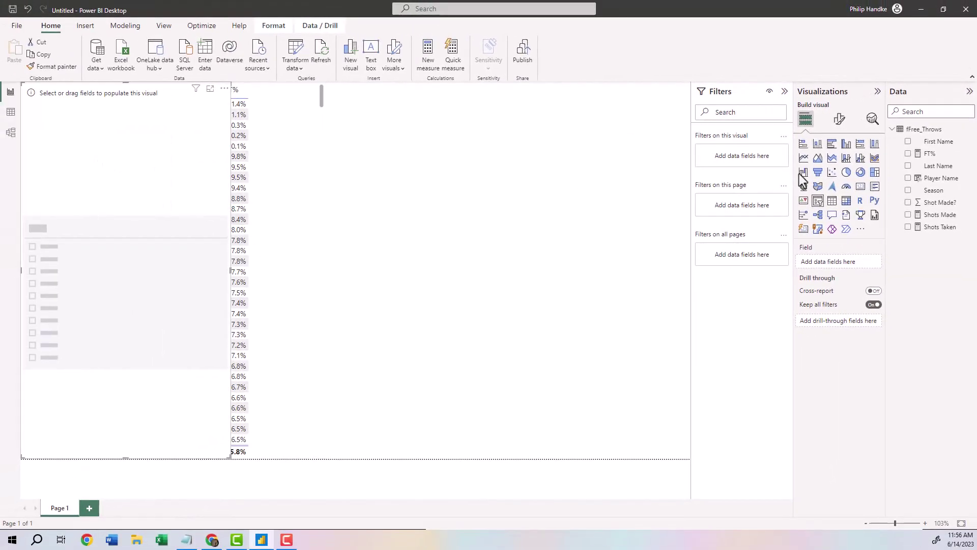
pyautogui.click(908, 190)
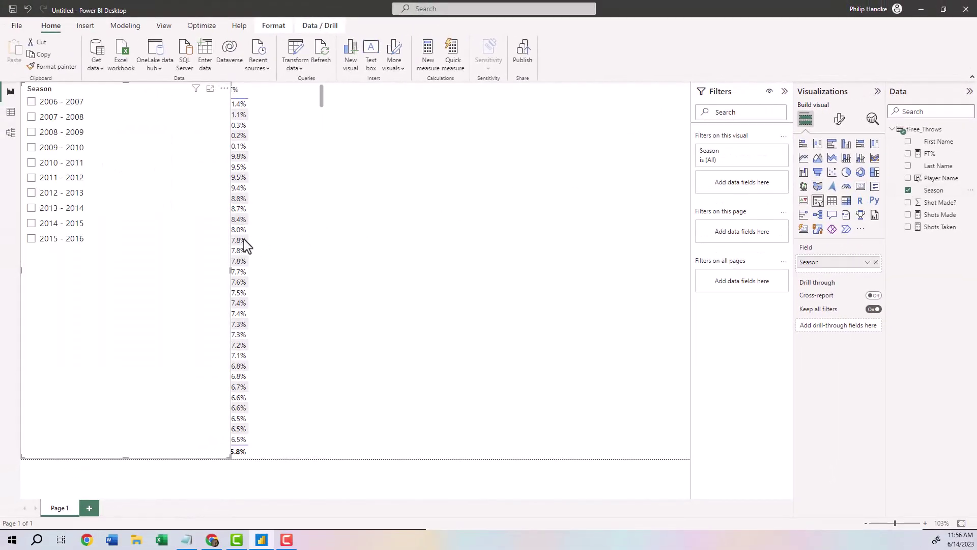
pyautogui.moveTo(230, 272); pyautogui.dragTo(116, 270)
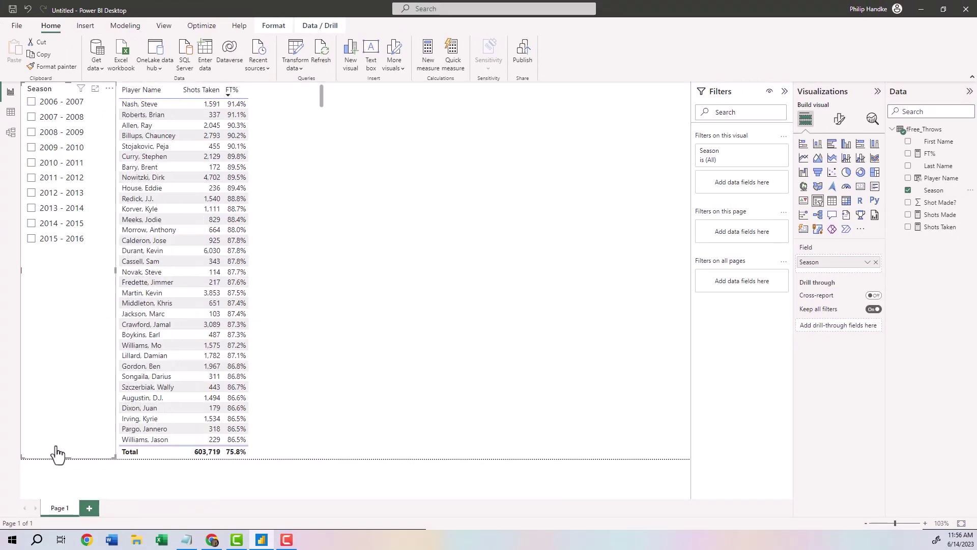
pyautogui.moveTo(68, 456); pyautogui.dragTo(73, 258)
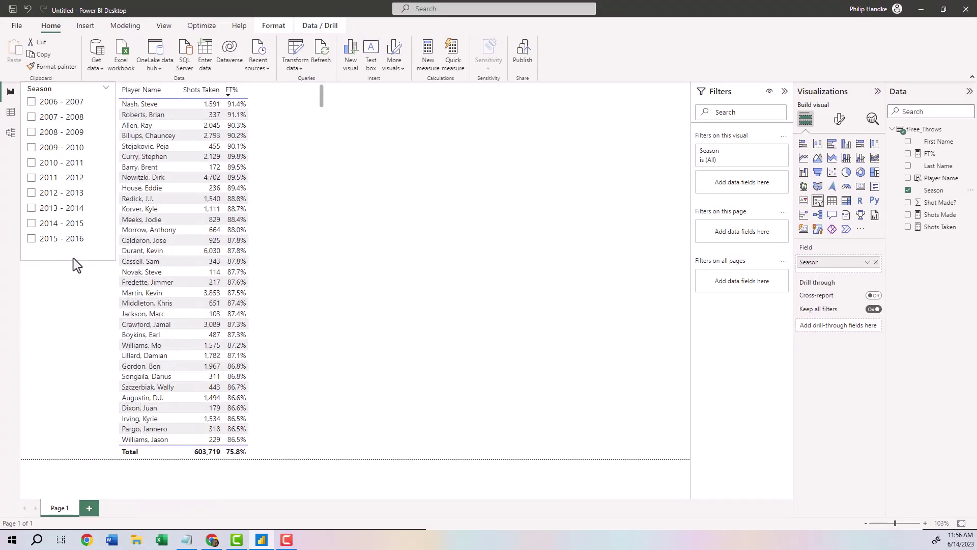
# Test the Season slicer by selecting 2011 - 2012 and clearing the selection again.
pyautogui.click(32, 178)
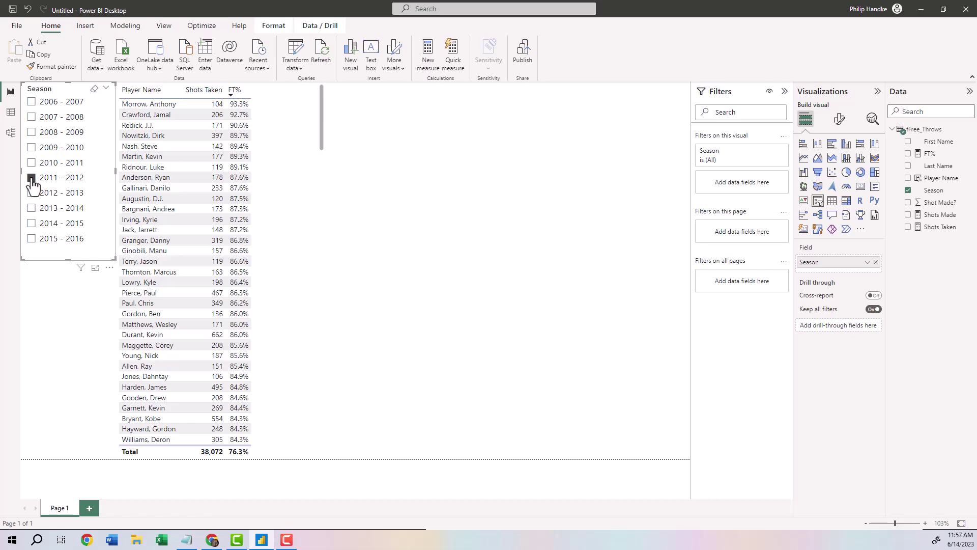
pyautogui.click(31, 178)
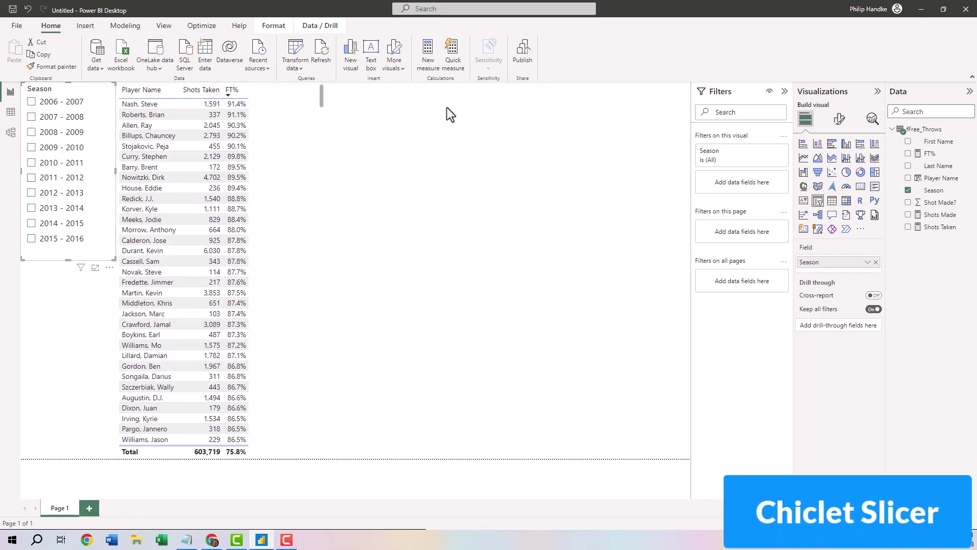
pyautogui.click(525, 240)
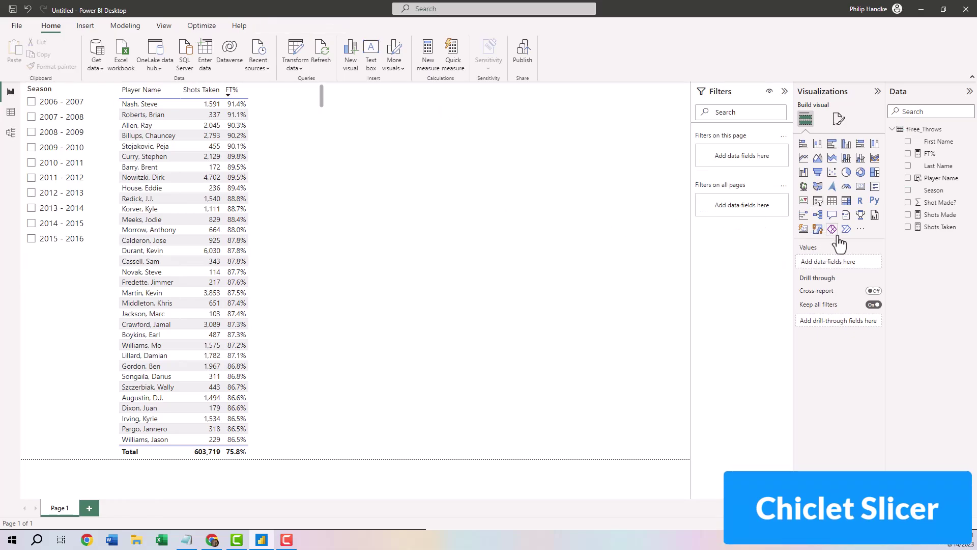
# Search the Power BI visuals gallery for "chiclet" and add the Chiclet Slicer to the available visuals.
pyautogui.click(861, 230)
pyautogui.click(883, 235)
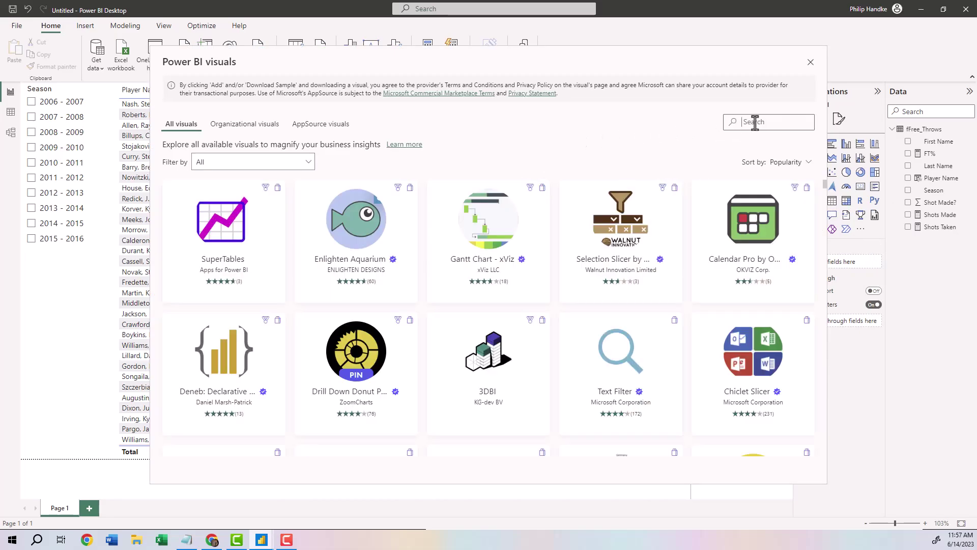
pyautogui.write('chiclet')
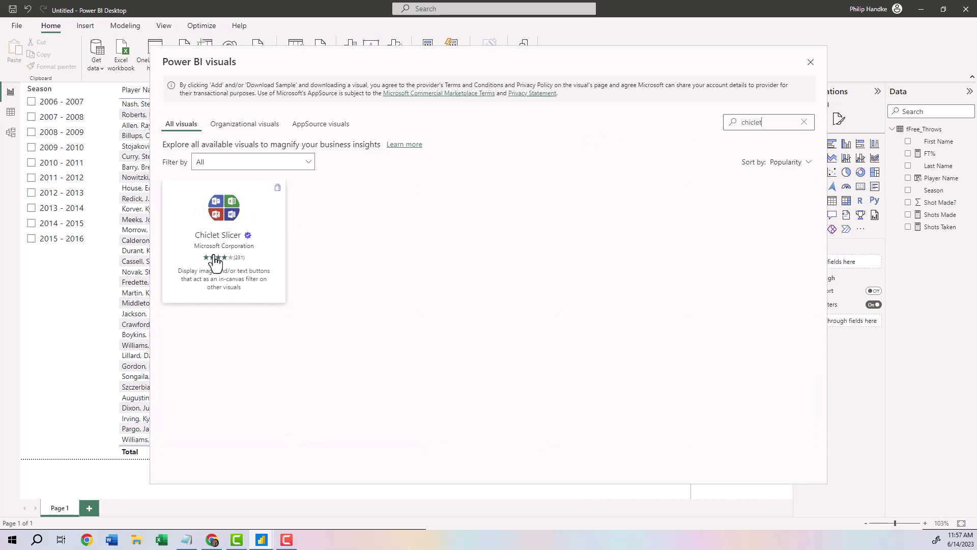
pyautogui.click(214, 261)
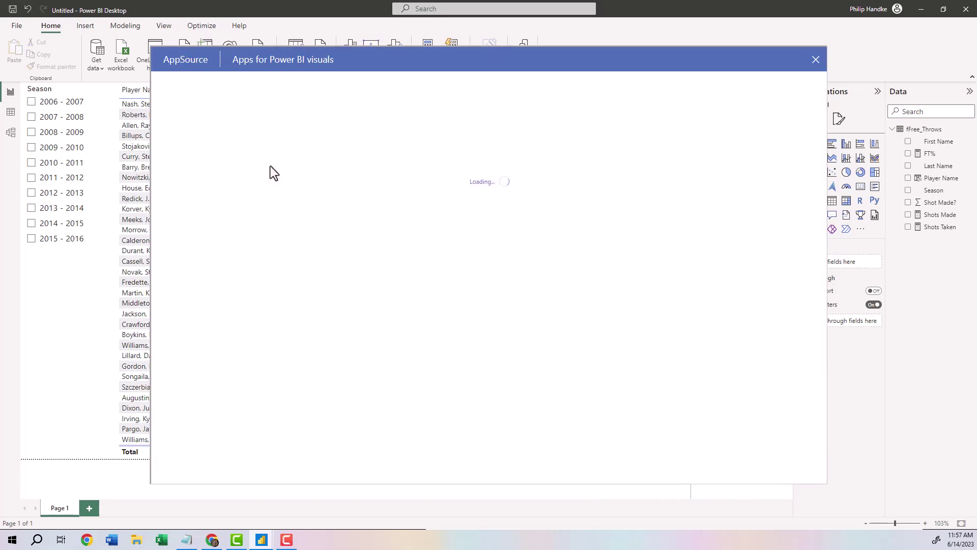
pyautogui.click(218, 206)
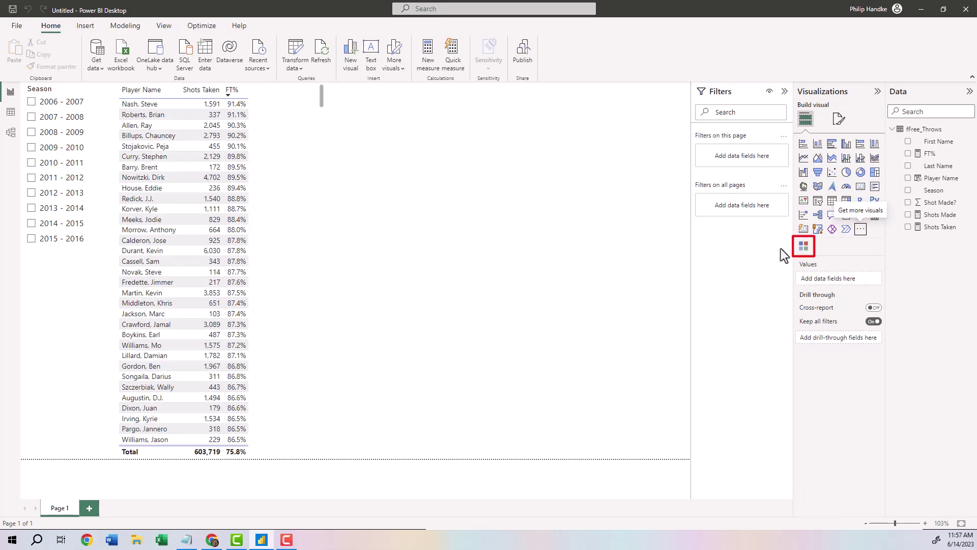
# Convert the Season slicer to a Chiclet Slicer arranged in 1 column and clear its 2009 - 2010 selection.
pyautogui.click(100, 161)
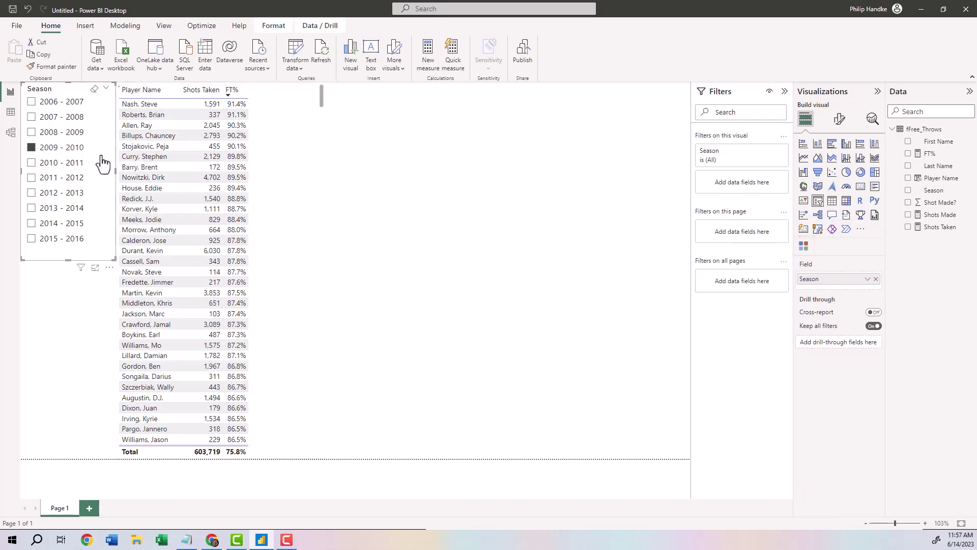
pyautogui.click(804, 246)
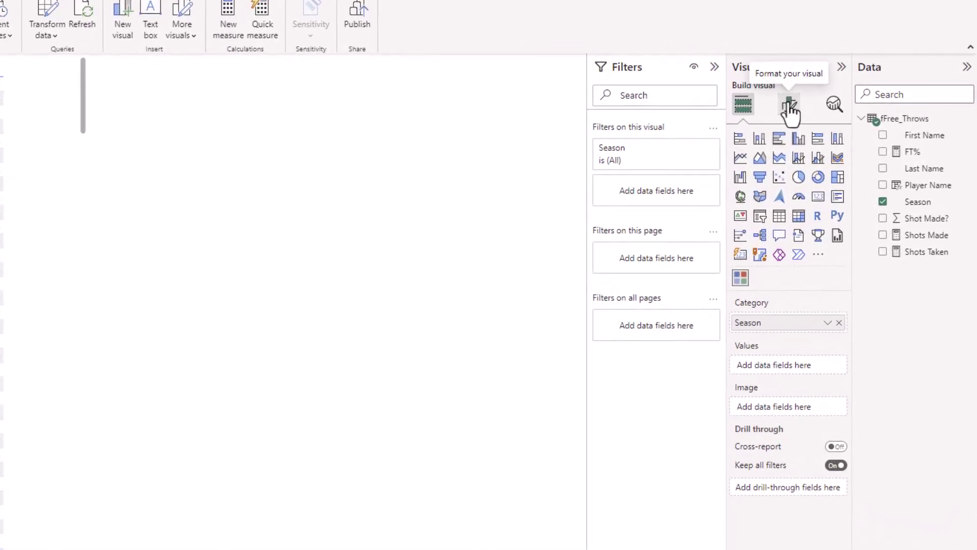
pyautogui.click(790, 107)
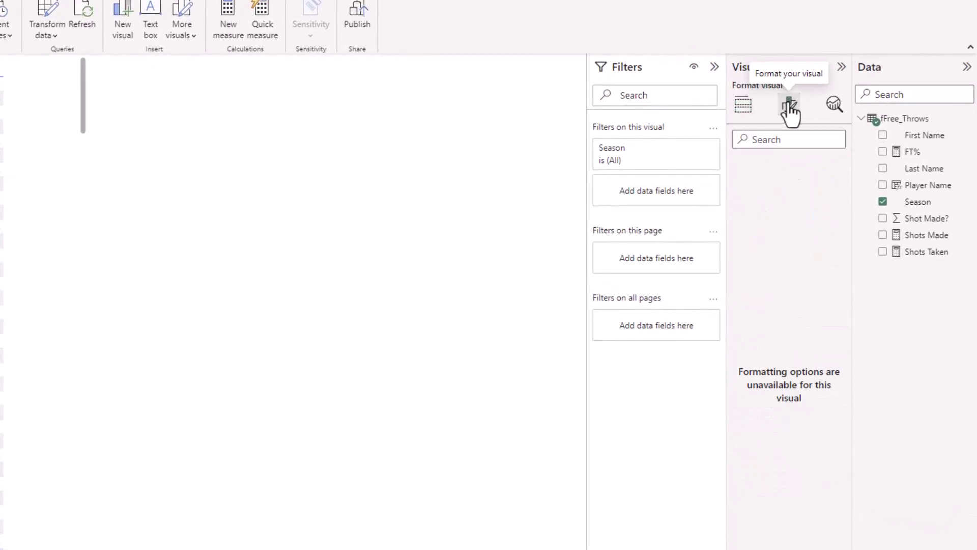
pyautogui.click(738, 203)
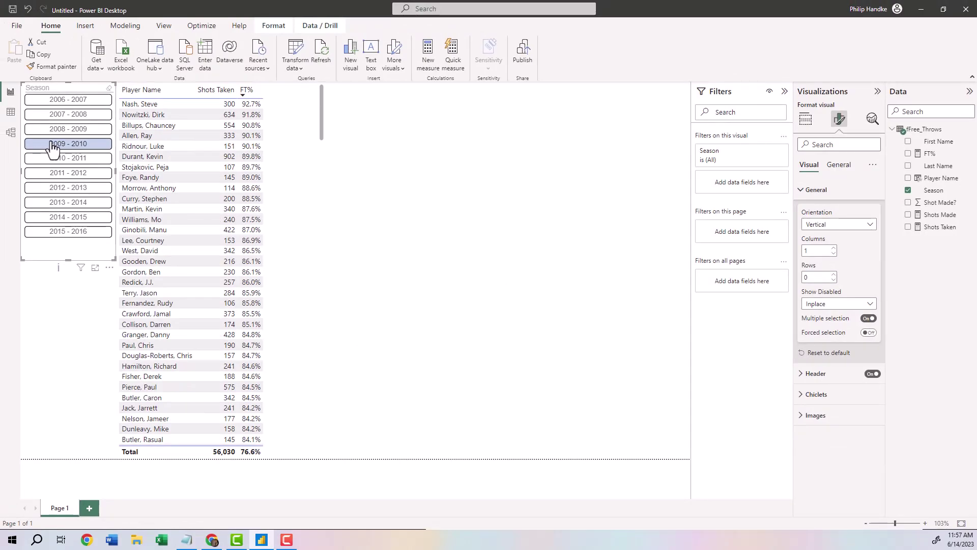
pyautogui.click(78, 148)
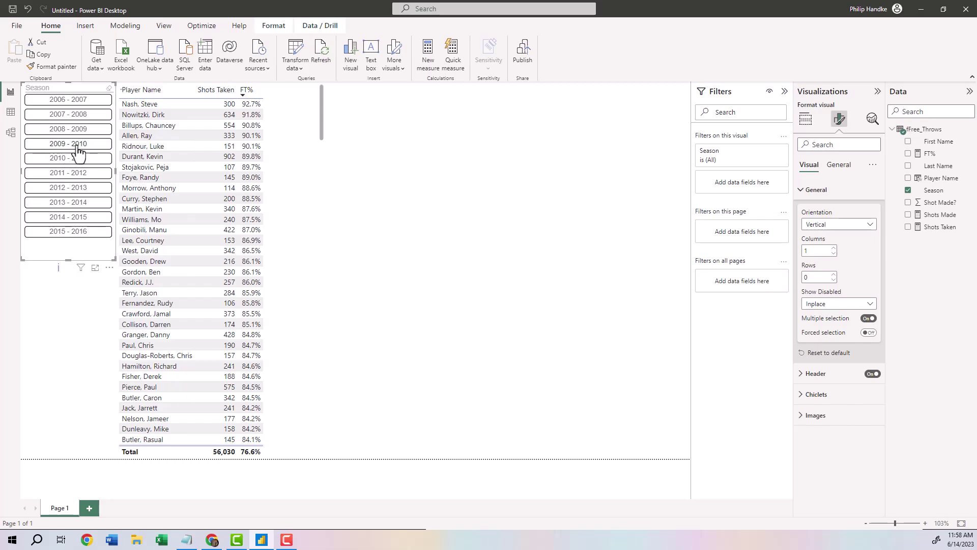
pyautogui.click(409, 172)
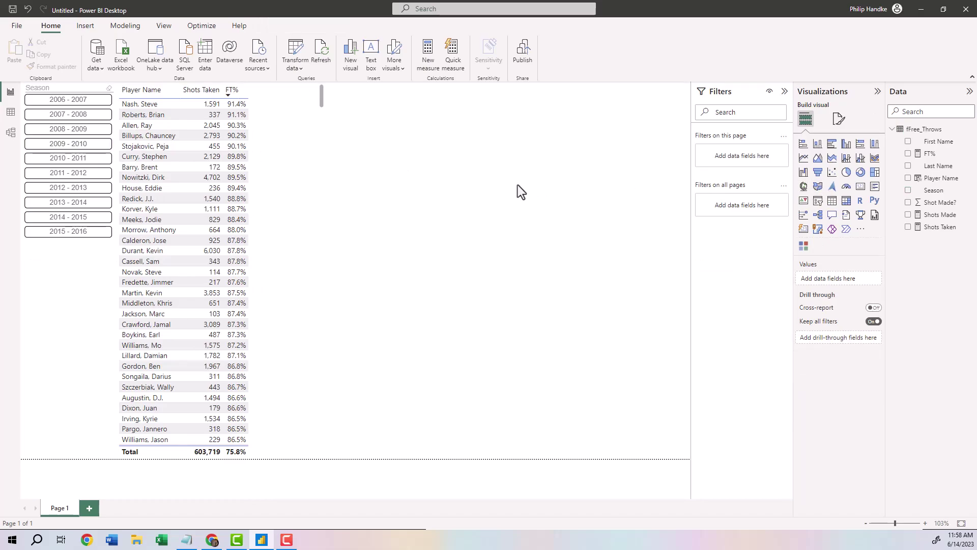
# Add a line chart beside the player table, widen it to about 280 px, and plot FT% by Season.
pyautogui.click(803, 164)
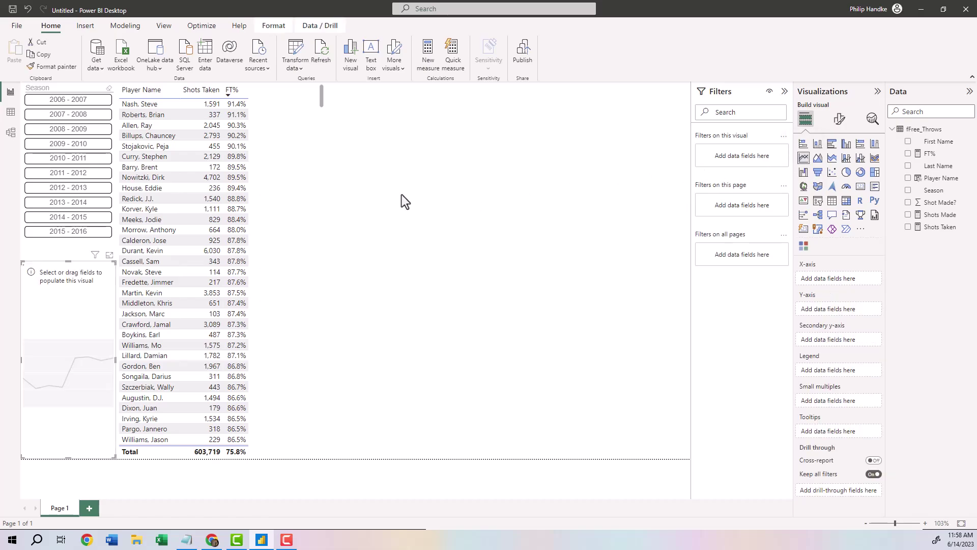
pyautogui.moveTo(73, 359); pyautogui.dragTo(373, 184)
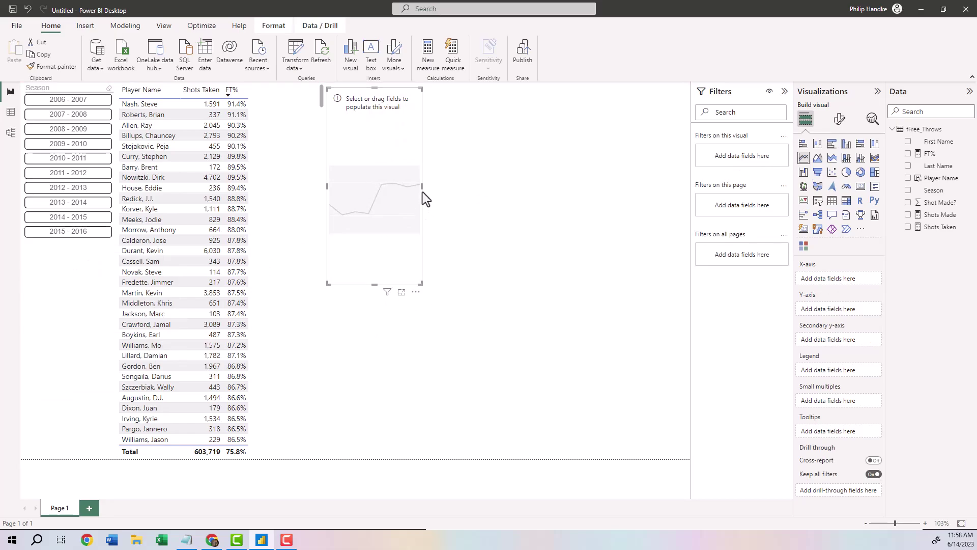
pyautogui.moveTo(422, 186); pyautogui.dragTo(590, 183)
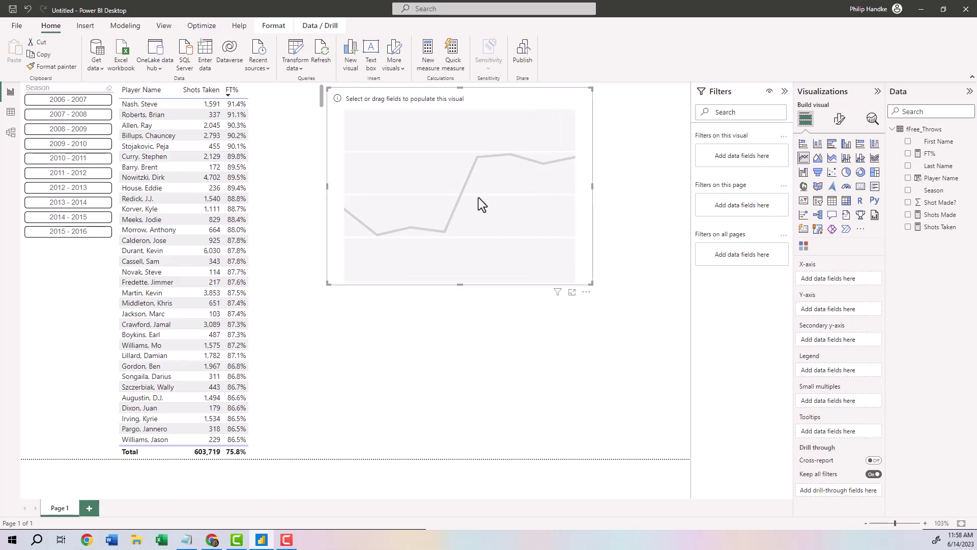
pyautogui.click(907, 191)
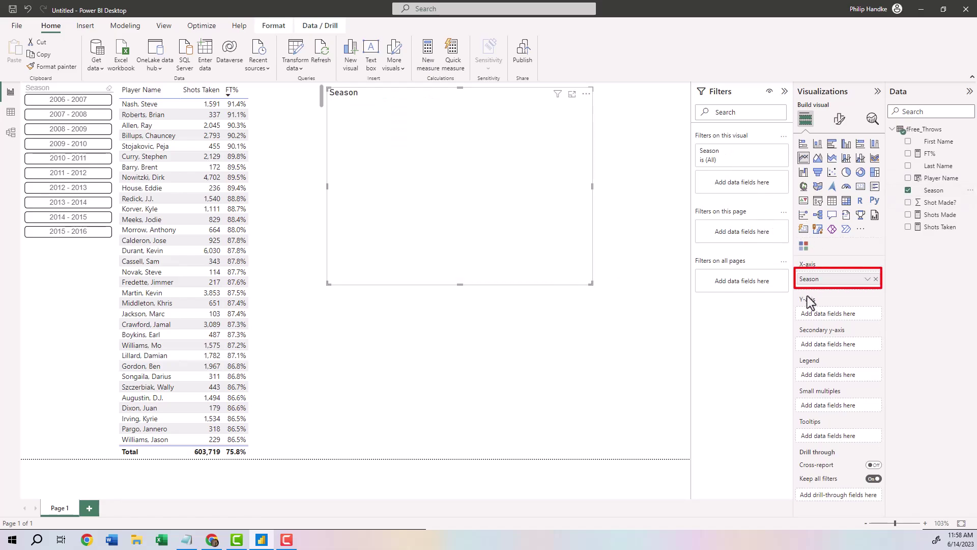
pyautogui.click(908, 154)
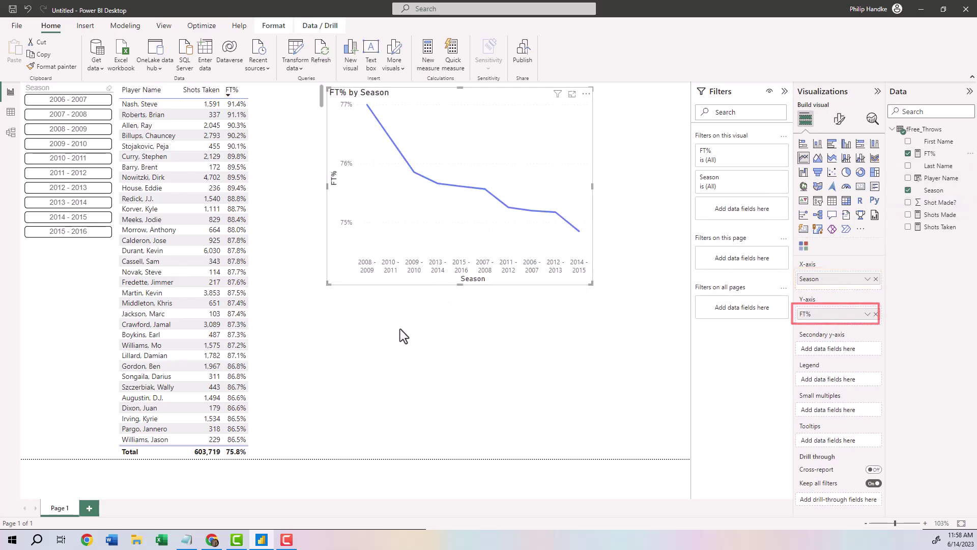
# Select Steve Nash in the player table and sort the line chart's axis by Season in ascending order.
pyautogui.click(179, 103)
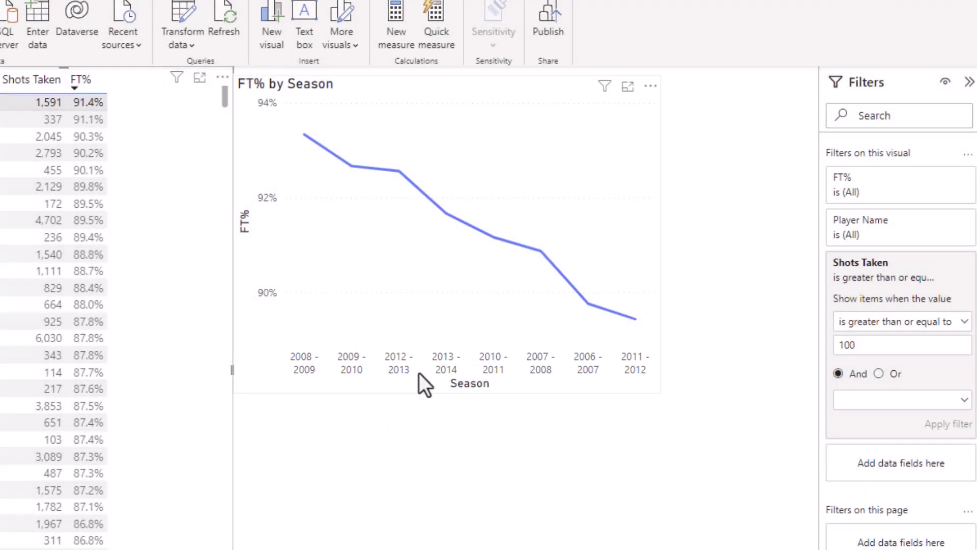
pyautogui.click(419, 373)
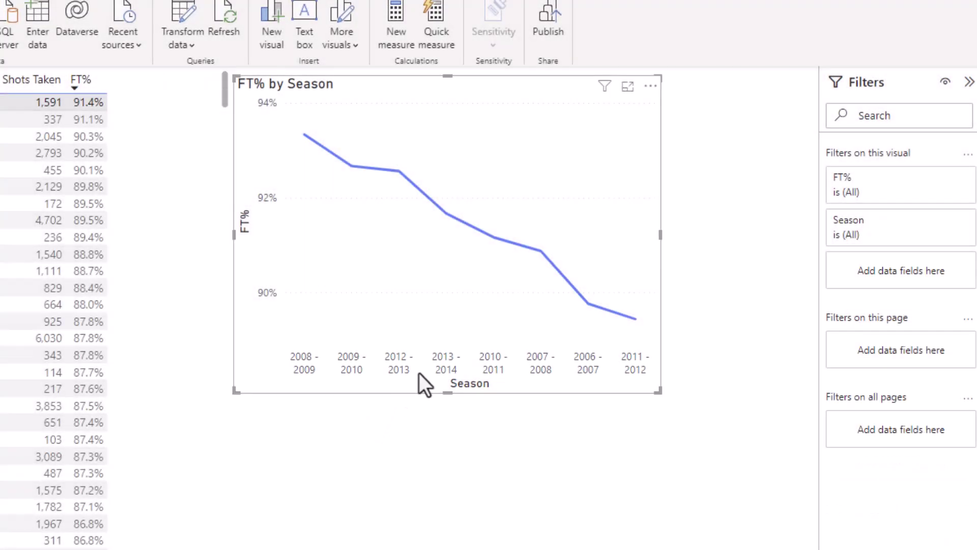
pyautogui.click(651, 86)
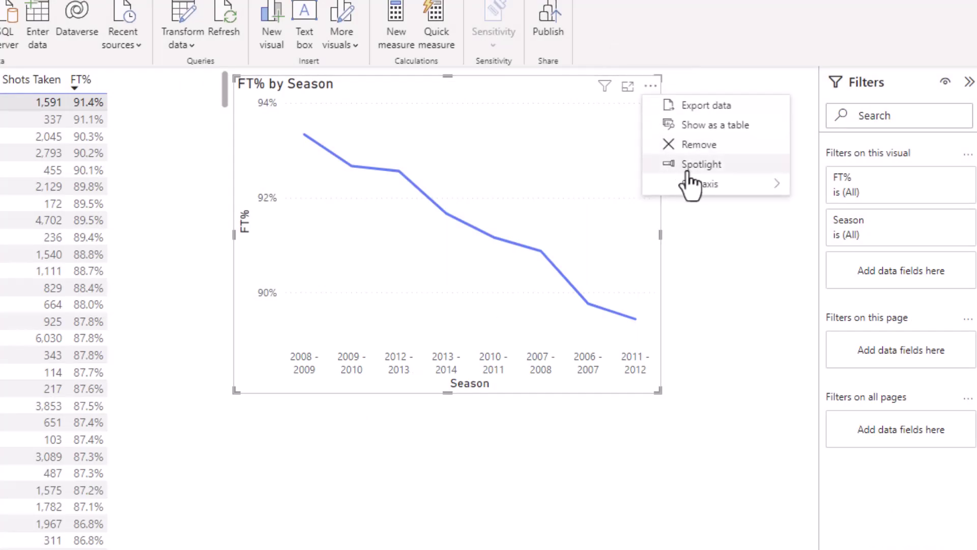
pyautogui.moveTo(758, 188)
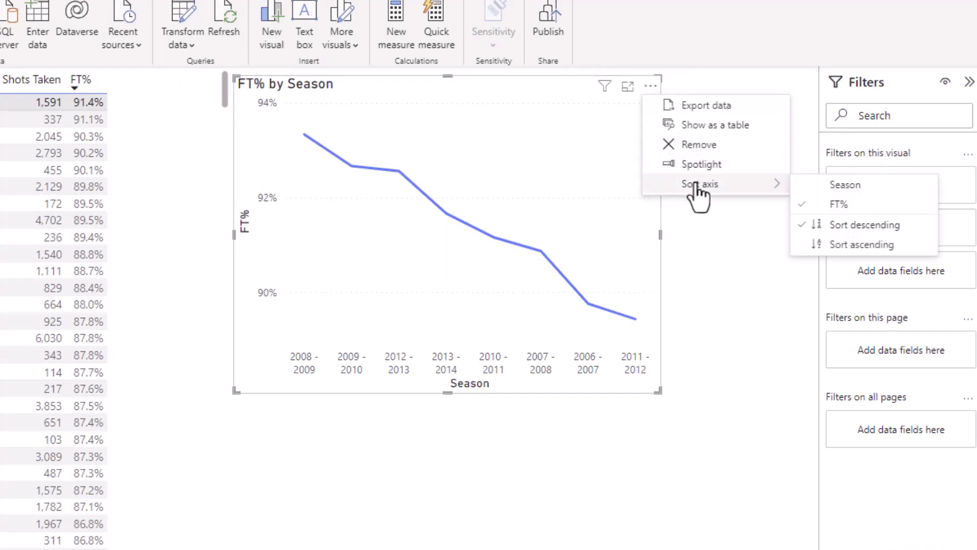
pyautogui.click(826, 186)
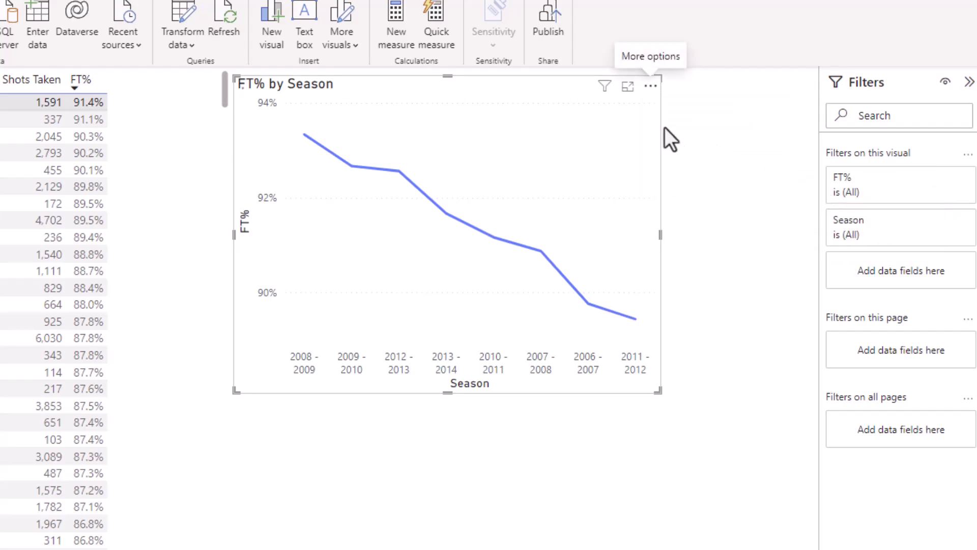
pyautogui.click(651, 88)
pyautogui.moveTo(701, 186)
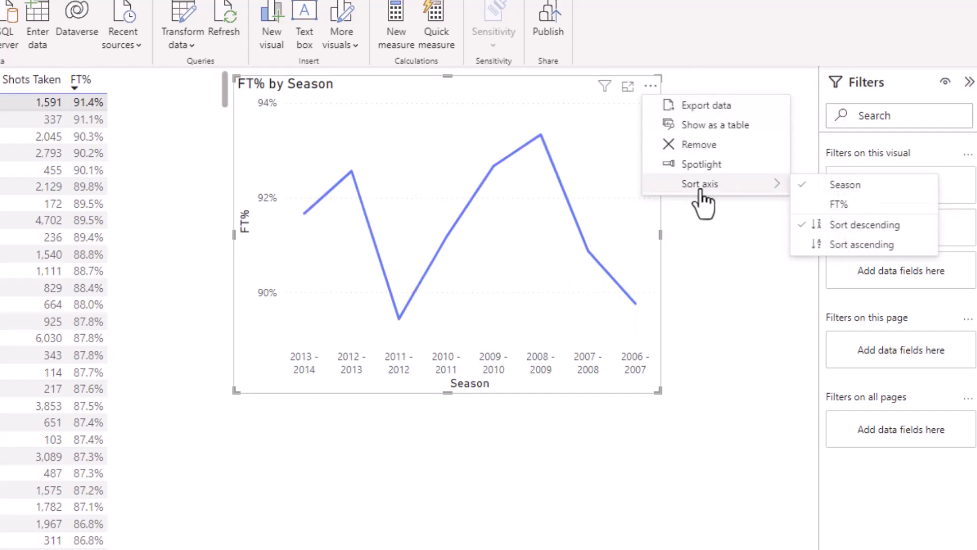
pyautogui.click(839, 246)
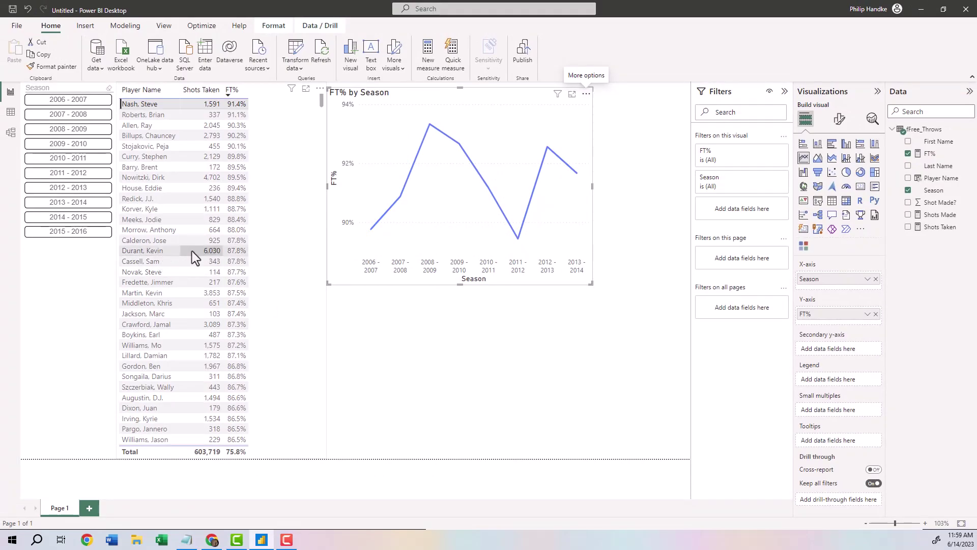
# Test the line chart's cross-filtering by selecting Kevin Durant and Jimmer Fredette in the player table.
pyautogui.click(157, 252)
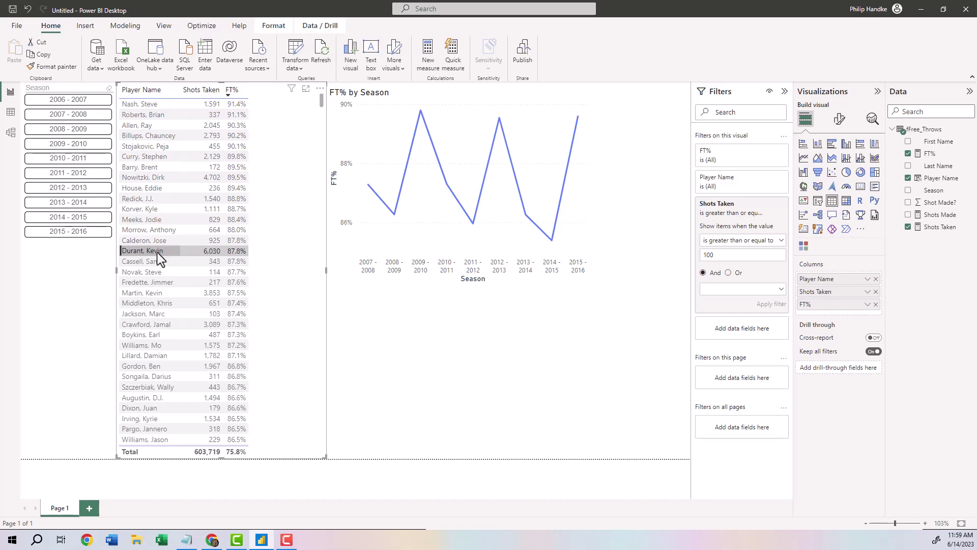
pyautogui.click(185, 283)
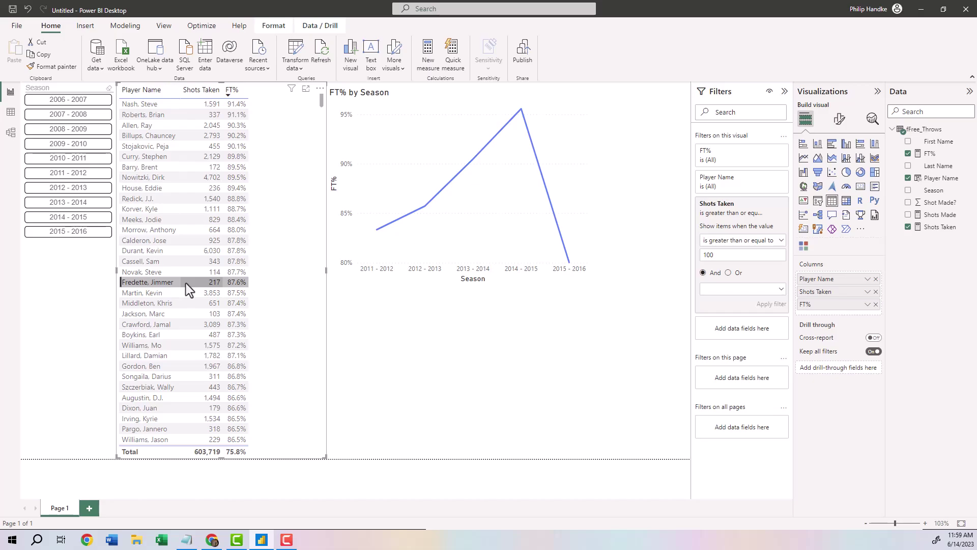
pyautogui.click(403, 343)
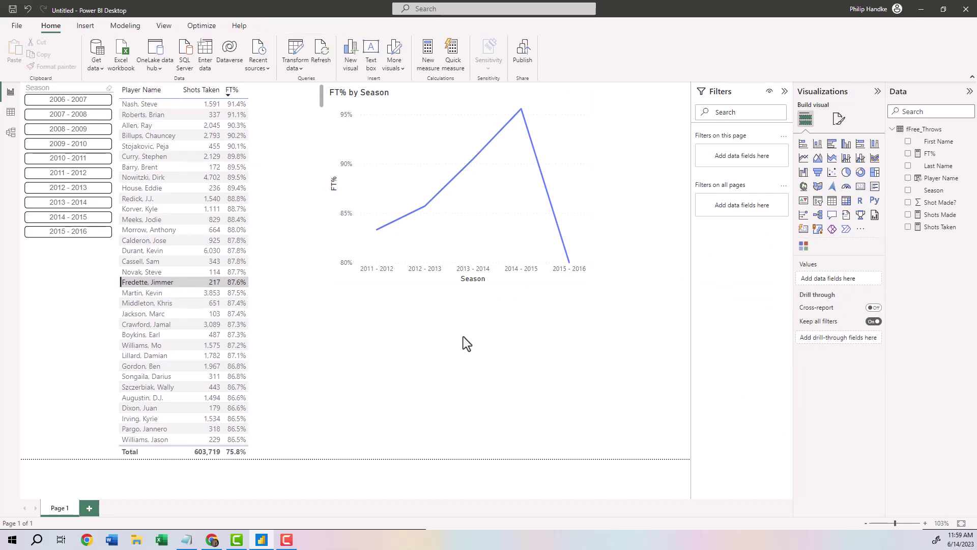
# Add a card showing Shots Taken beneath the line chart, reduced in height to a compact box.
pyautogui.click(859, 191)
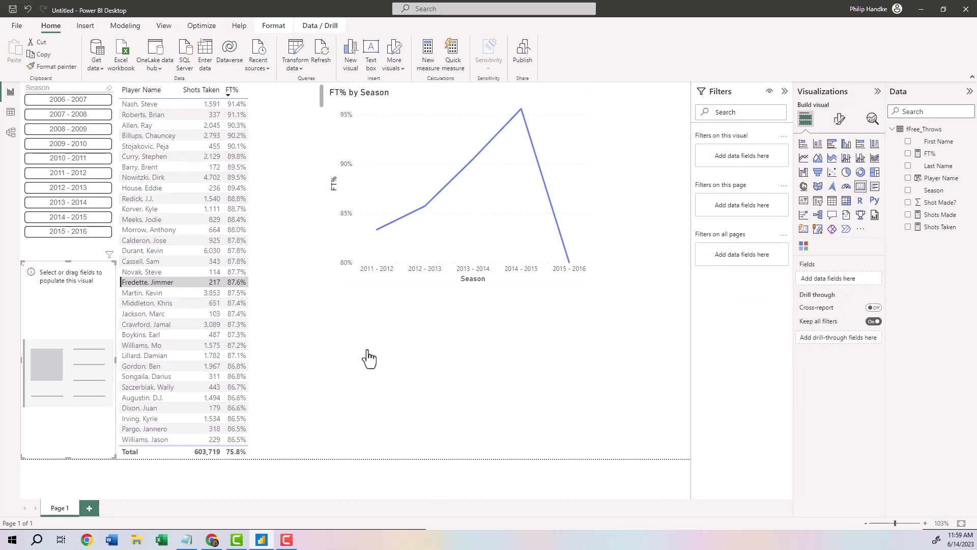
pyautogui.moveTo(432, 349); pyautogui.dragTo(377, 349)
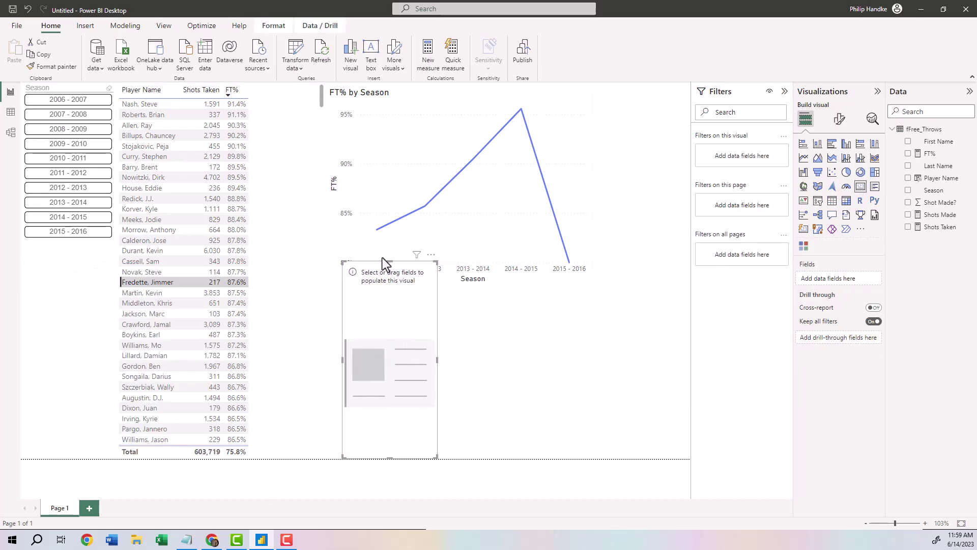
pyautogui.moveTo(390, 262); pyautogui.dragTo(386, 287)
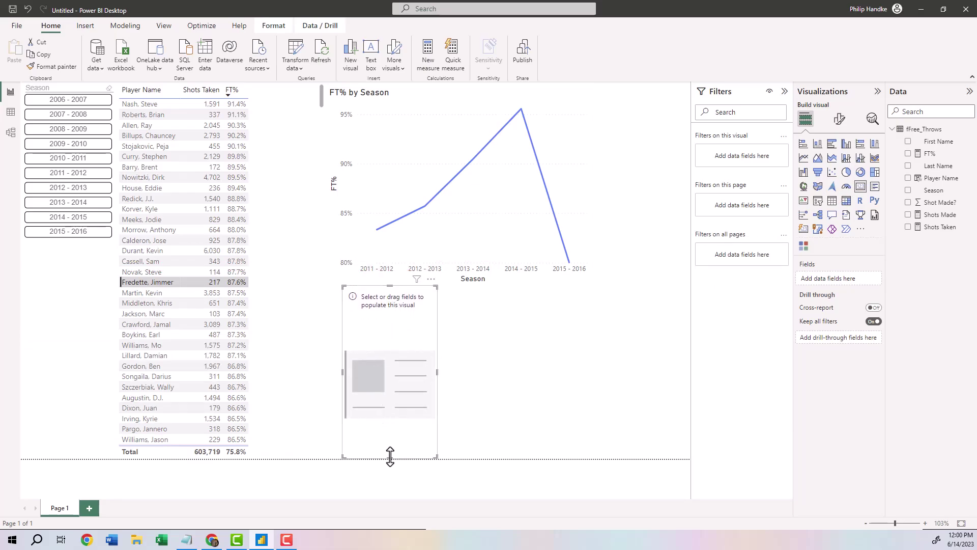
pyautogui.moveTo(390, 458); pyautogui.dragTo(395, 340)
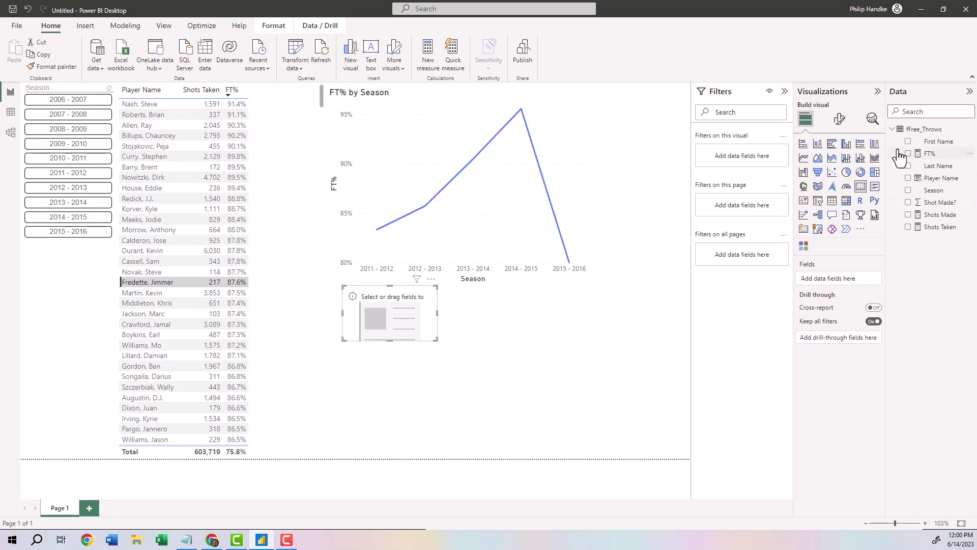
pyautogui.click(909, 228)
pyautogui.click(909, 227)
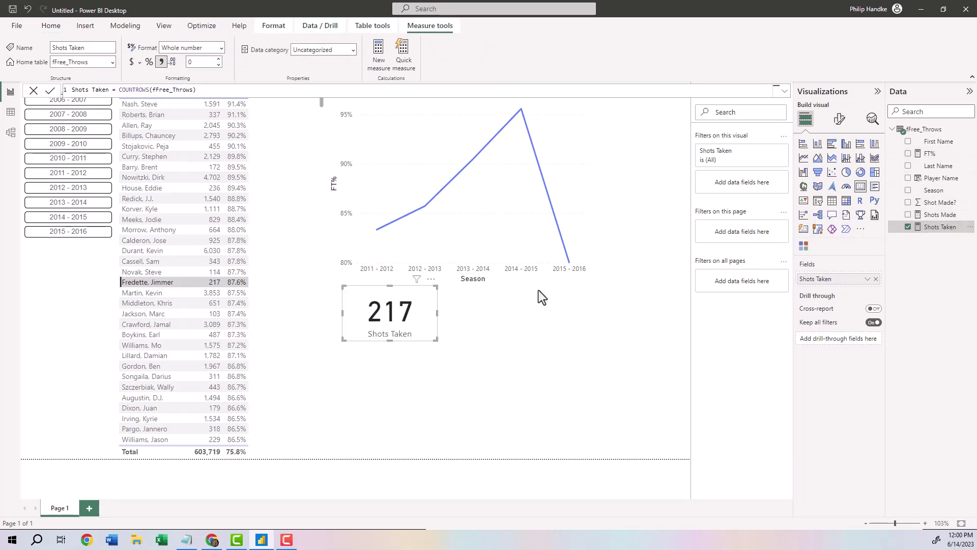
pyautogui.click(261, 280)
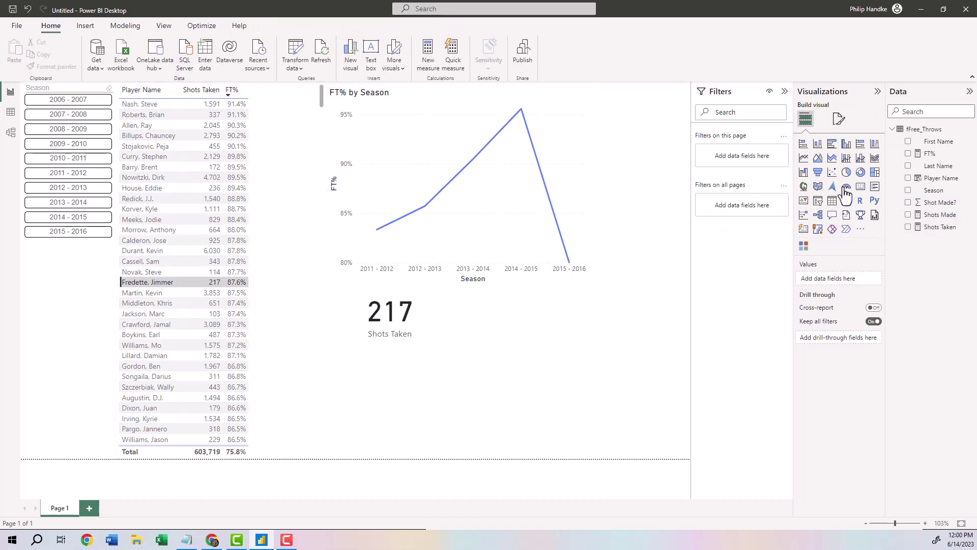
# Add a matching compact FT% card beside the Shots Taken card and check it by selecting Kevin Durant in the player table.
pyautogui.click(860, 186)
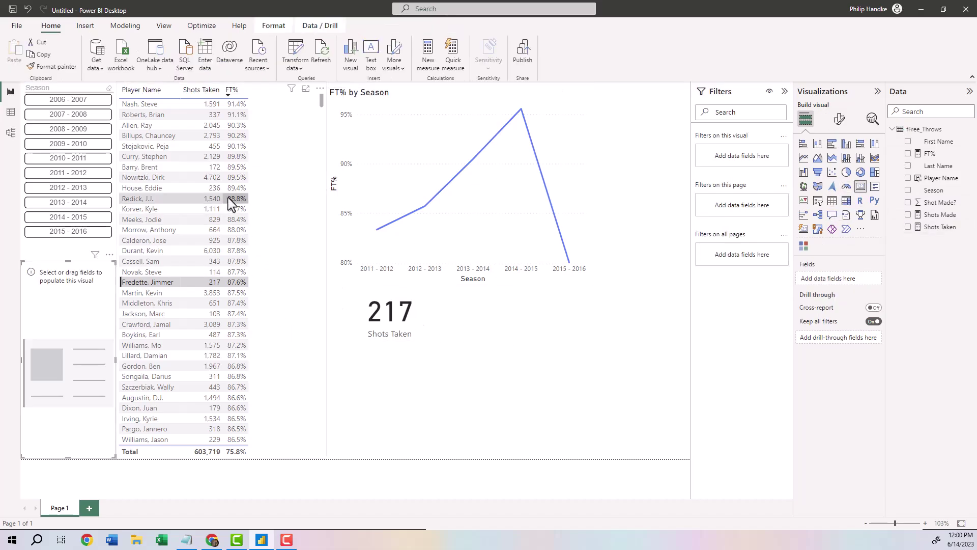
pyautogui.moveTo(55, 392); pyautogui.dragTo(503, 350)
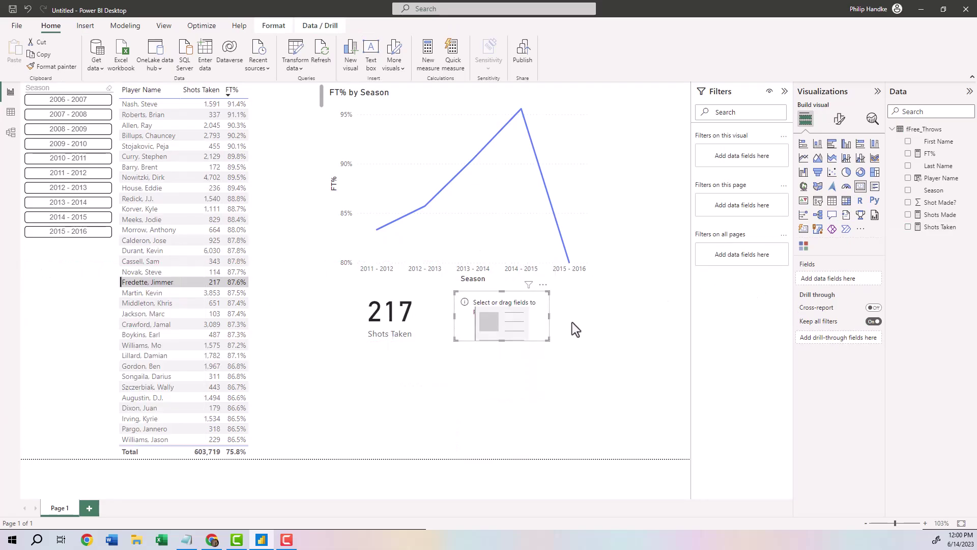
pyautogui.click(908, 154)
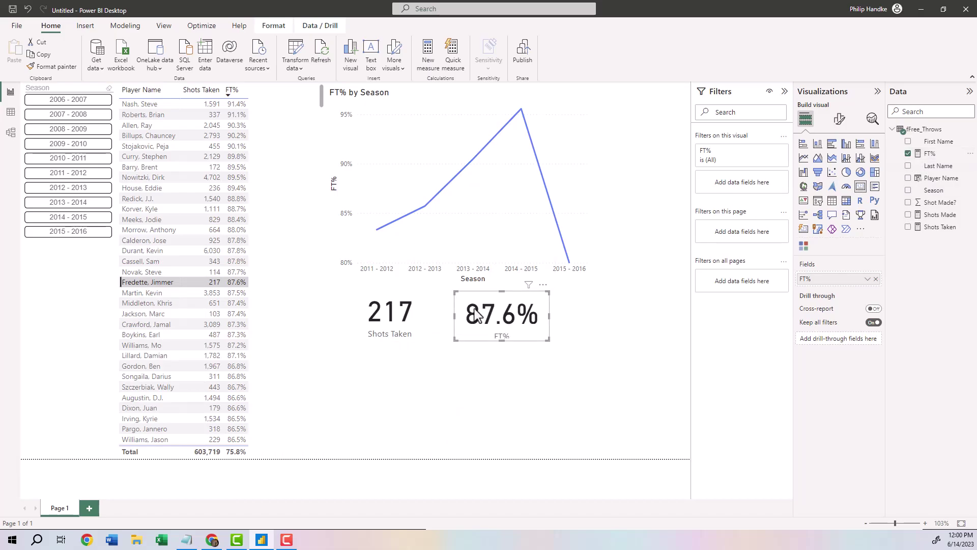
pyautogui.click(624, 410)
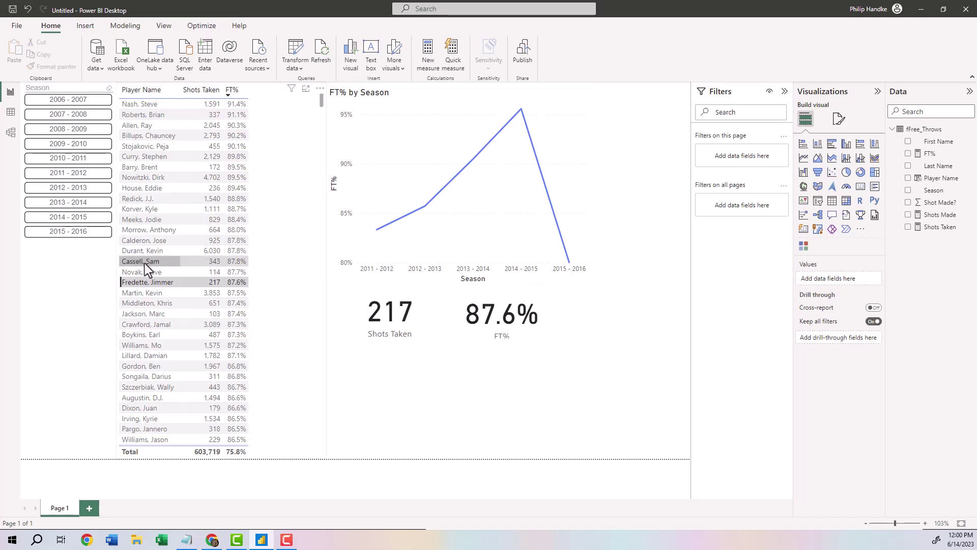
pyautogui.click(170, 251)
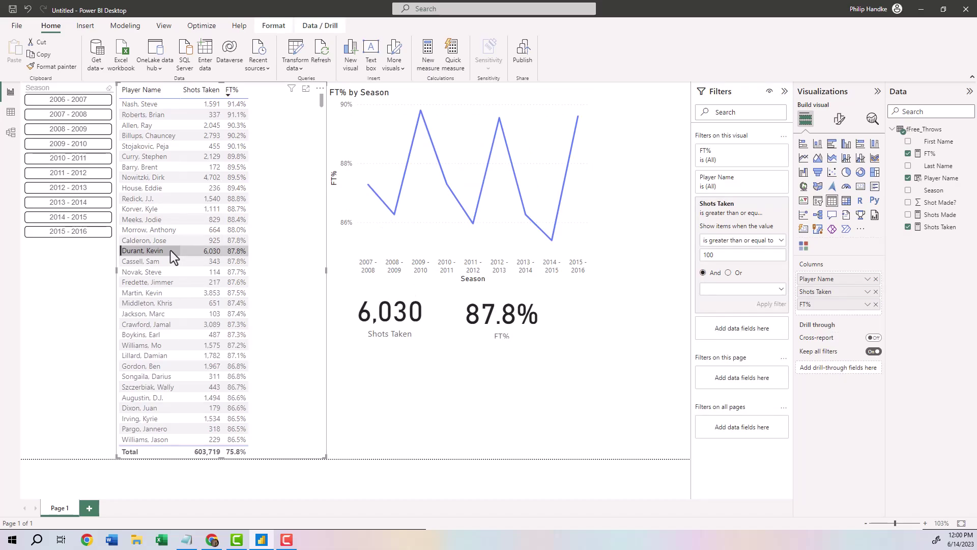
# Set the callout value color of the FT% card to the blue theme color.
pyautogui.click(481, 323)
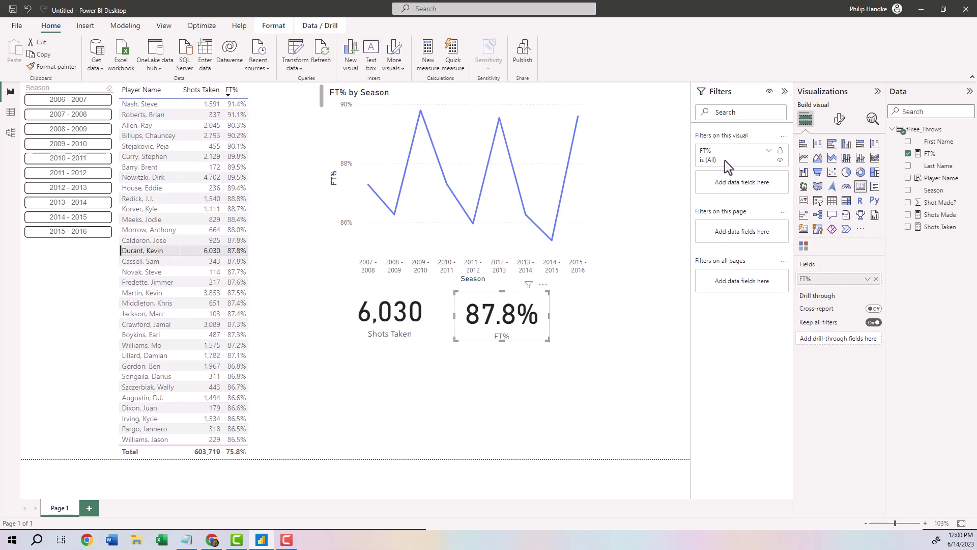
pyautogui.click(839, 119)
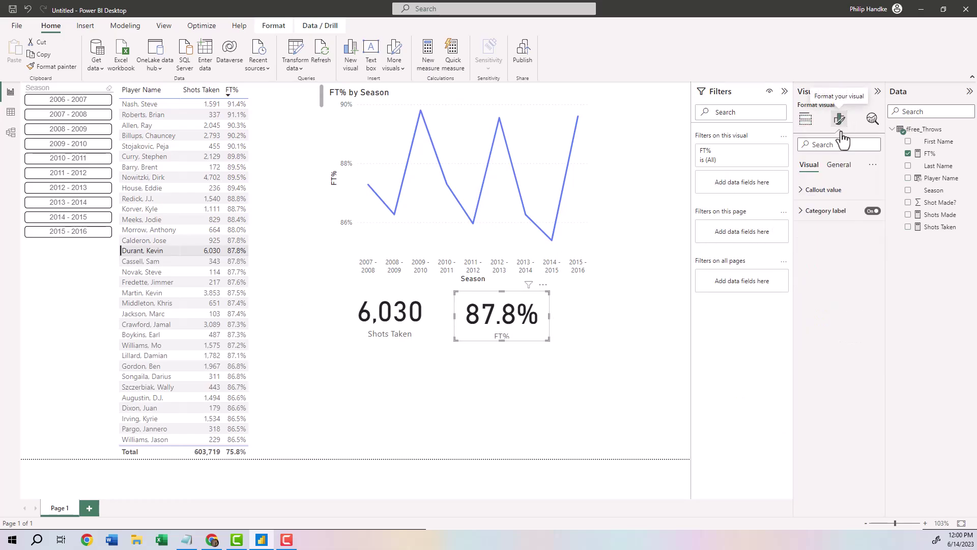
pyautogui.click(810, 191)
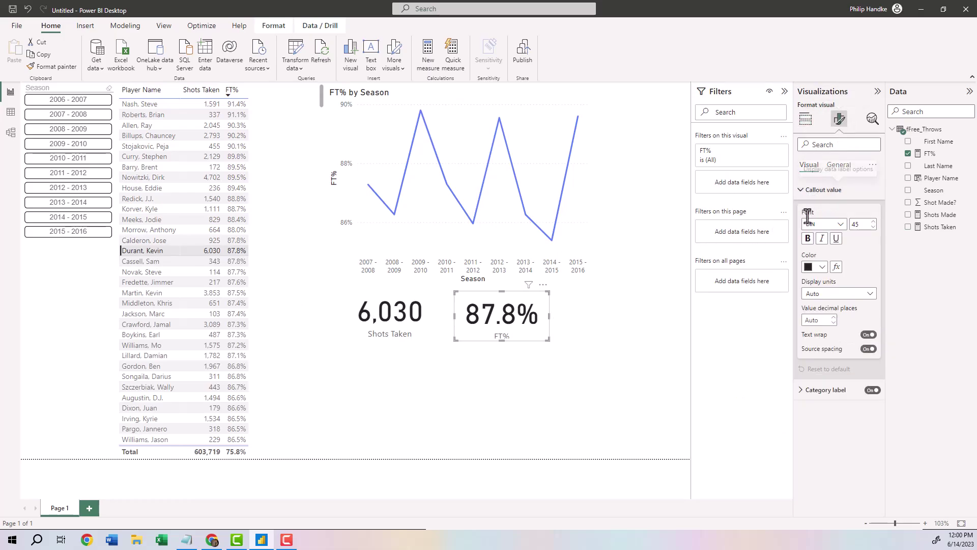
pyautogui.click(821, 267)
pyautogui.click(842, 311)
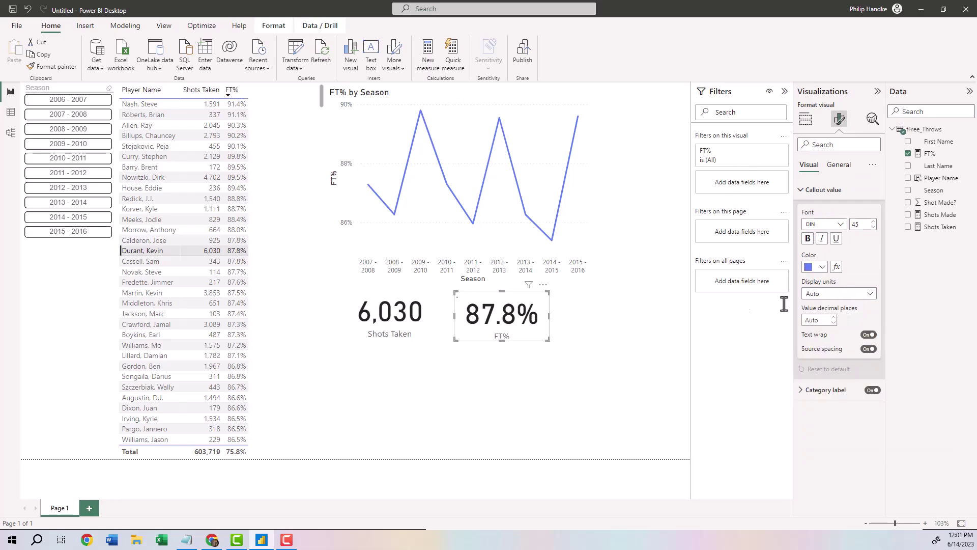
# Set the callout value color of the Shots Taken card to the crimson red theme color.
pyautogui.click(392, 320)
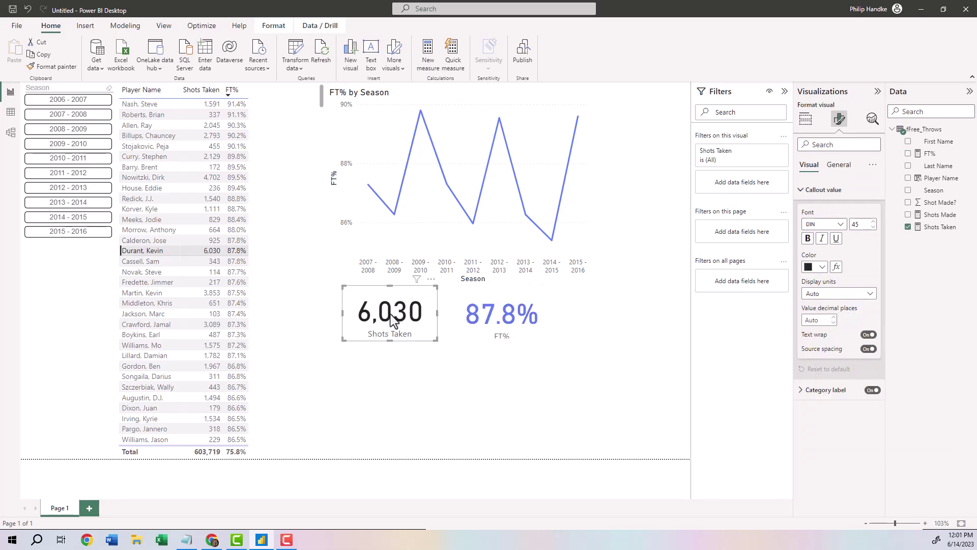
pyautogui.click(821, 267)
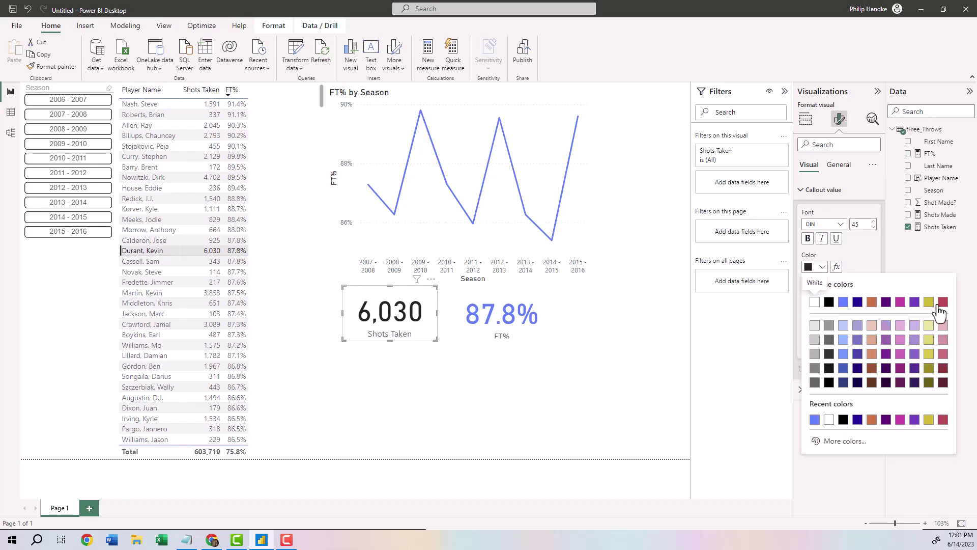
pyautogui.click(939, 305)
# Test the cards and line chart by selecting Damian Lillard in the player table.
pyautogui.click(214, 254)
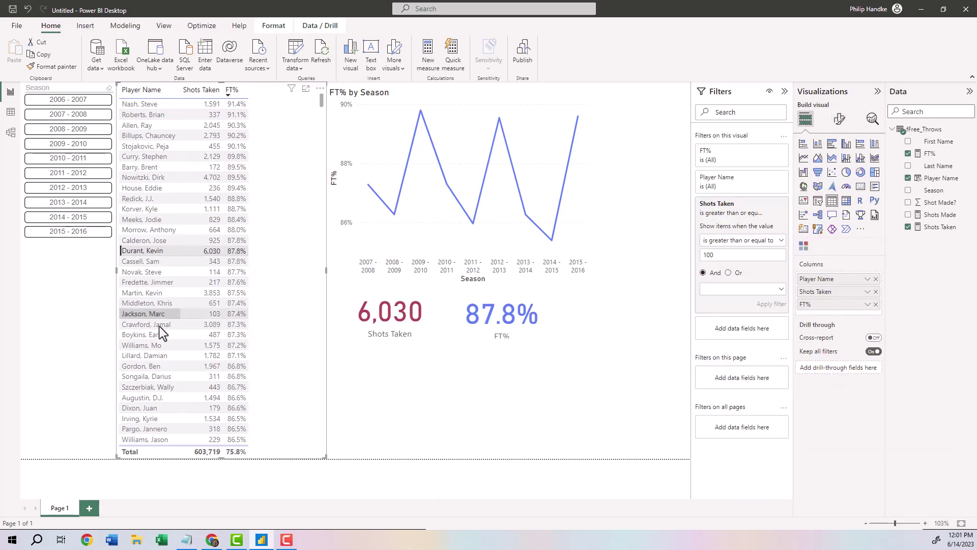
pyautogui.click(157, 357)
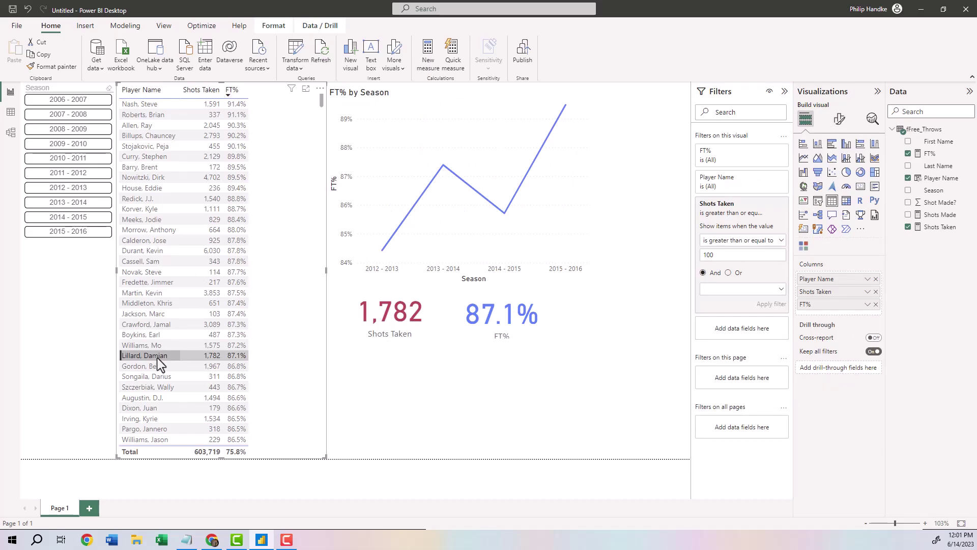